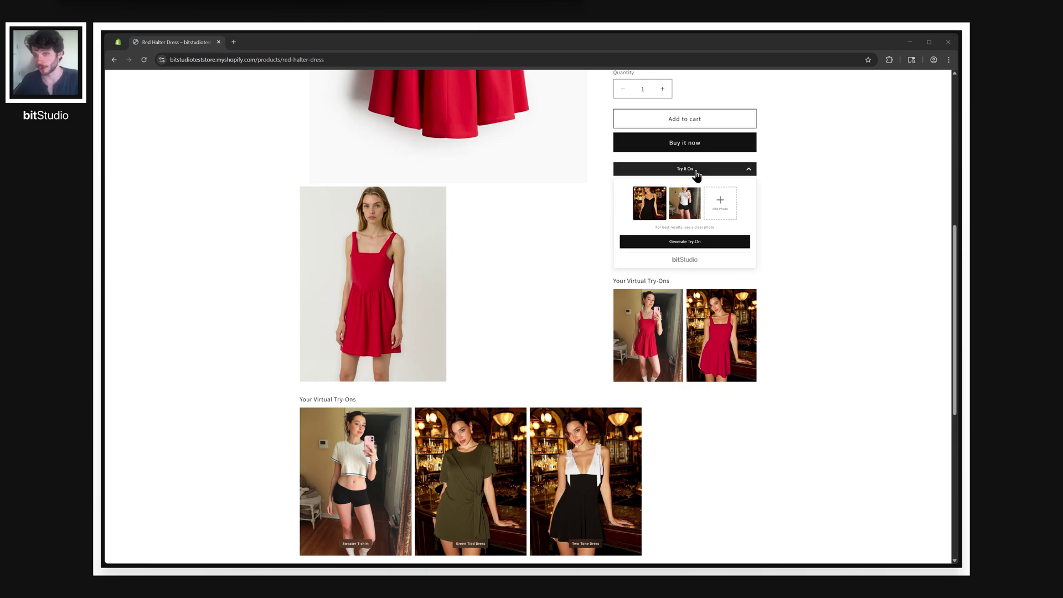
Open the bitStudio | AI Fashion Studio app from its store listing and bring up its Storefront Try-On configuration
mouse_move(719, 310)
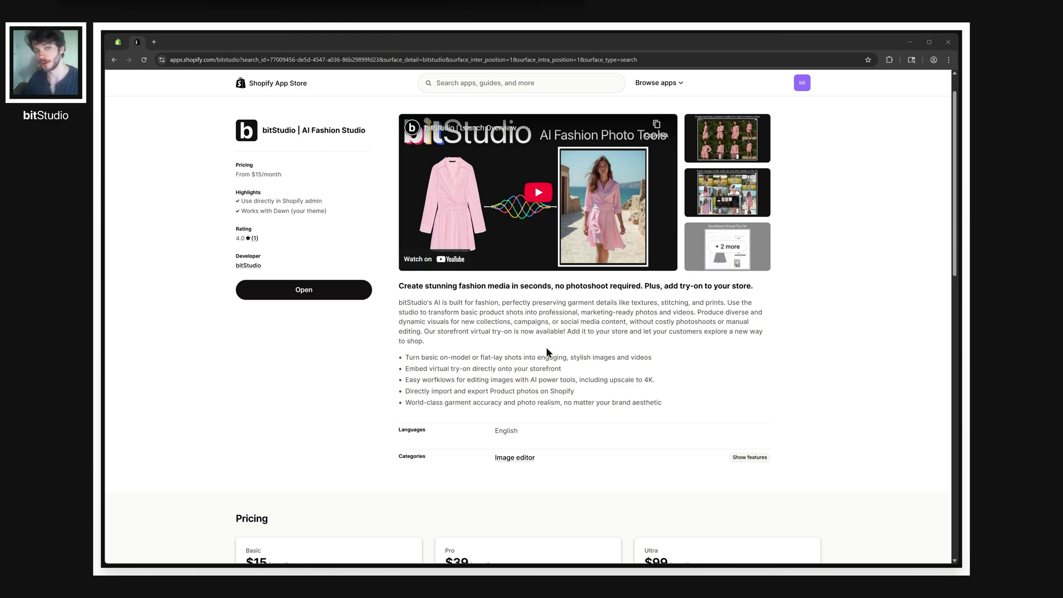
left_click(303, 290)
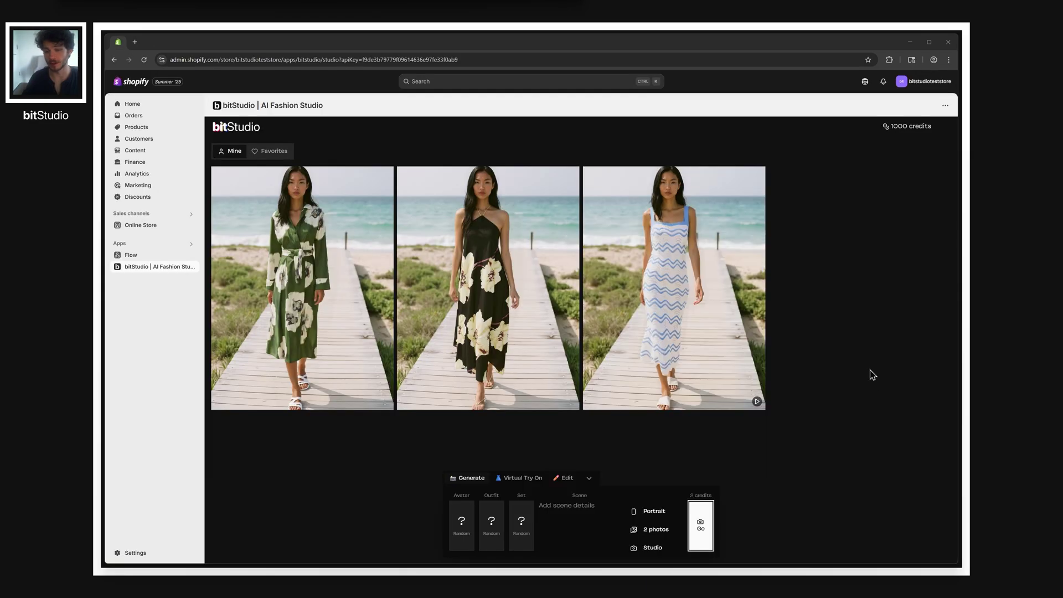
left_click(944, 133)
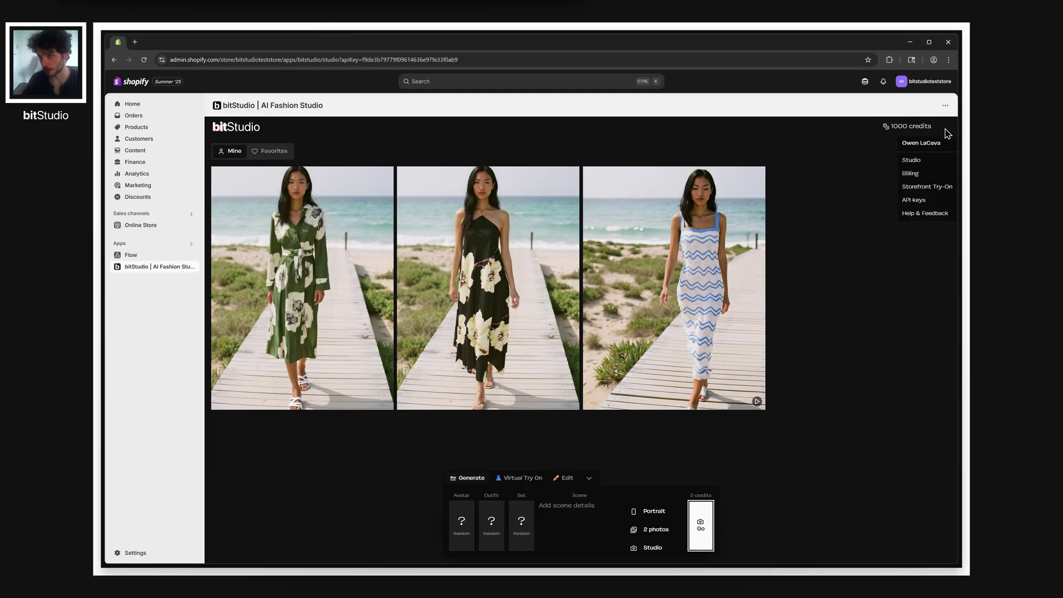
left_click(944, 188)
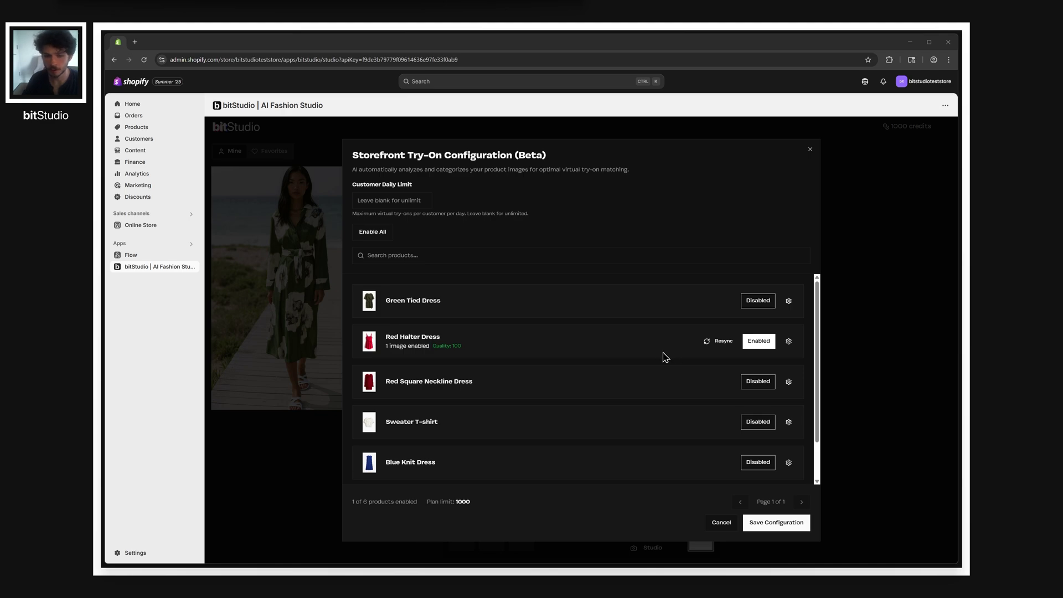
Enable storefront try-on for the Two-Tone Dress and review its front, back and side image assignments
scroll(666, 360, "down", 1)
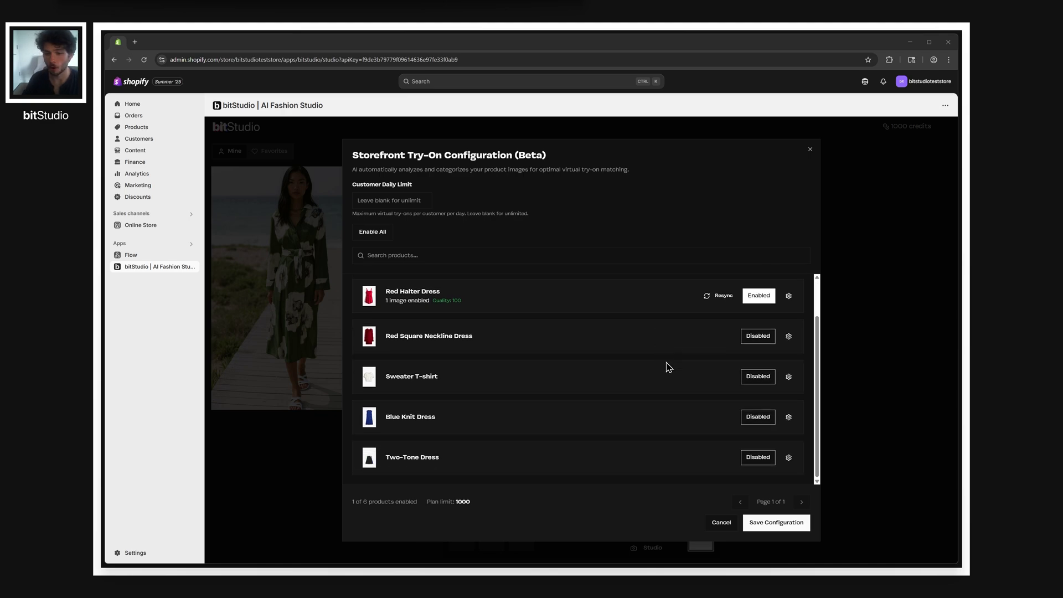
left_click(762, 460)
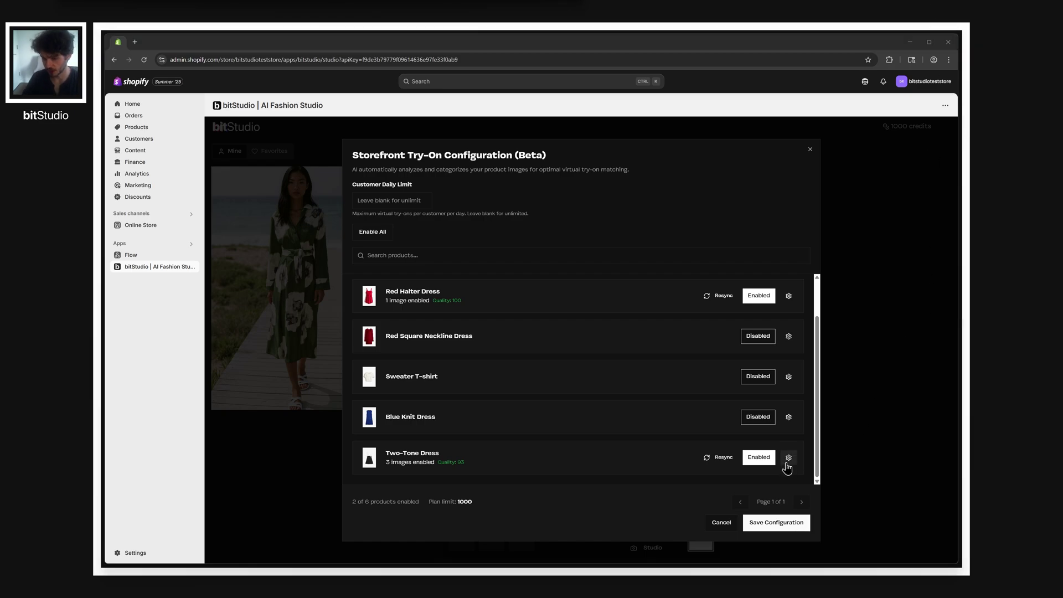
left_click(789, 461)
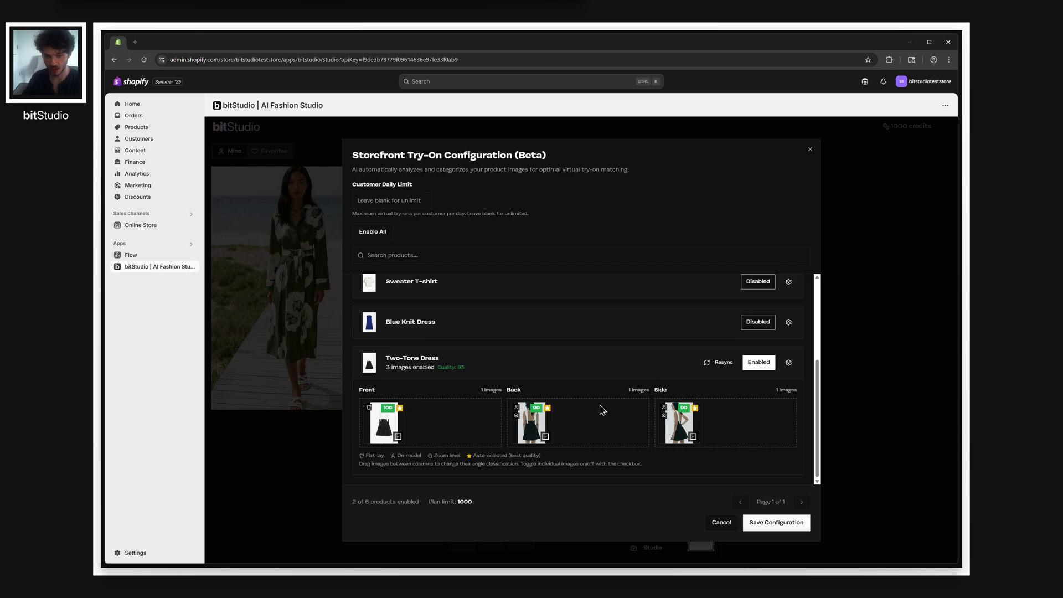
left_click(788, 362)
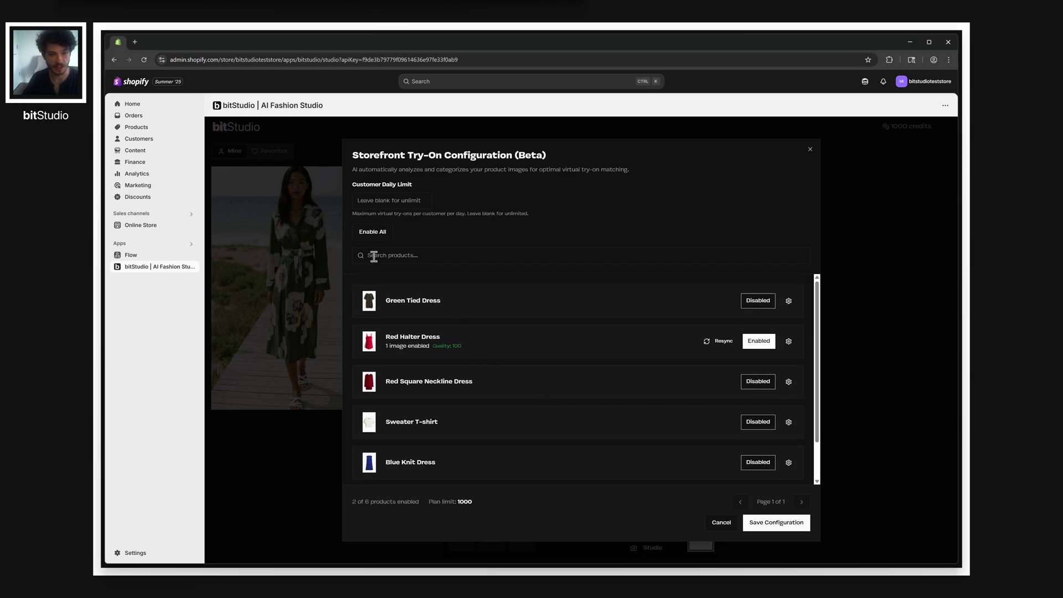
Enable storefront try-on for all products and save the configuration
left_click(371, 234)
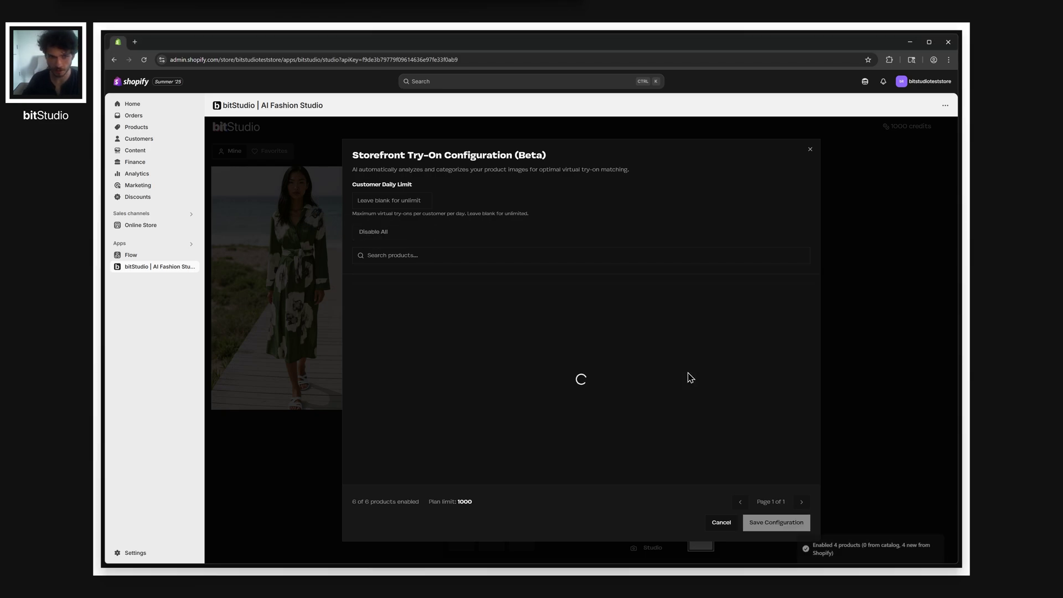
scroll(688, 375, "down", 1)
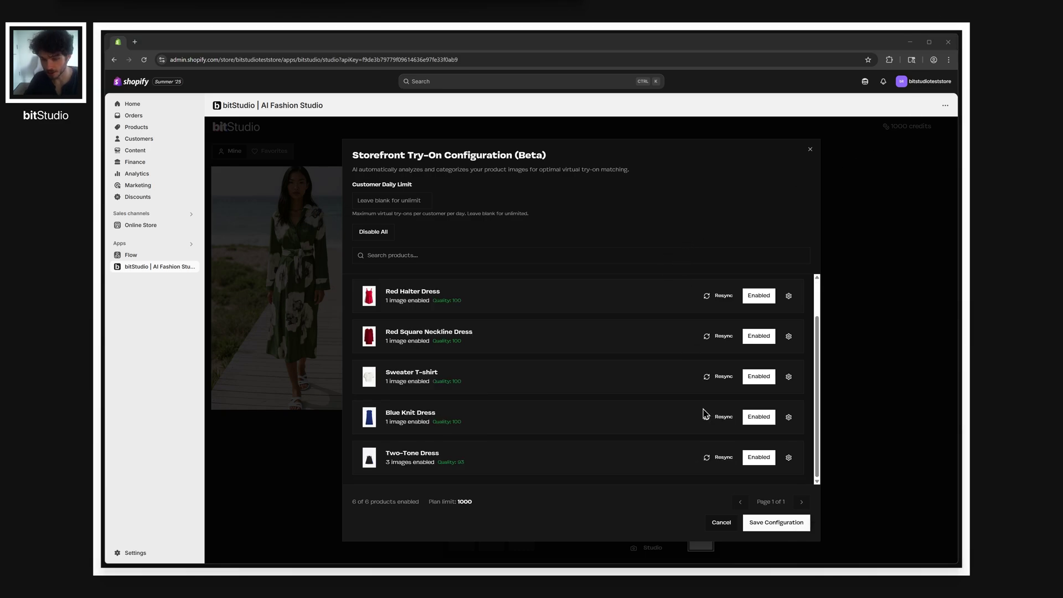
left_click(781, 523)
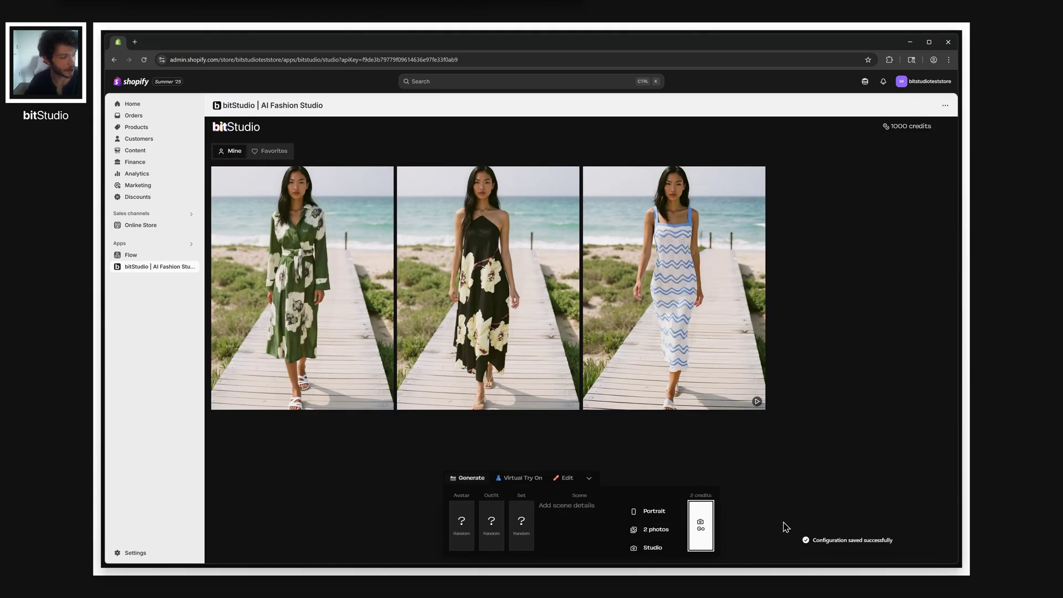
Open the online store's current Dawn theme for customization and load the default product template
left_click(157, 231)
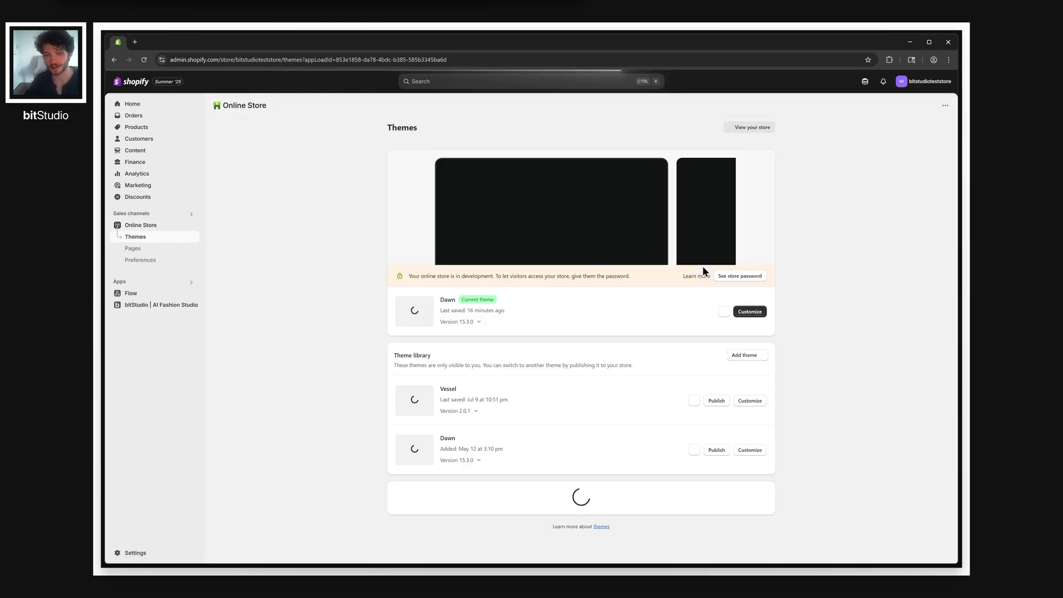
left_click(747, 312)
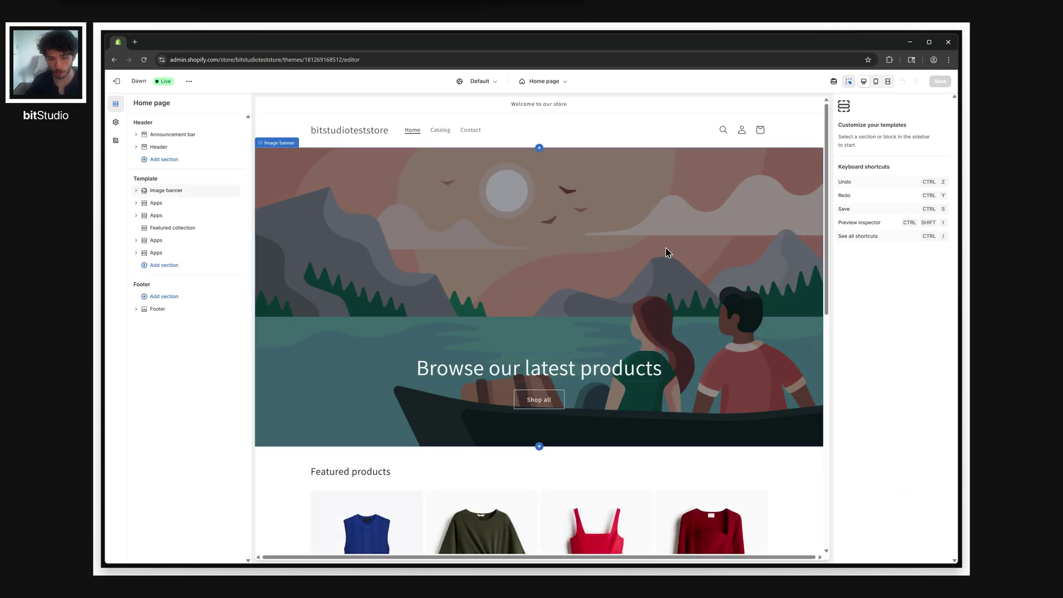
left_click(540, 81)
left_click(527, 130)
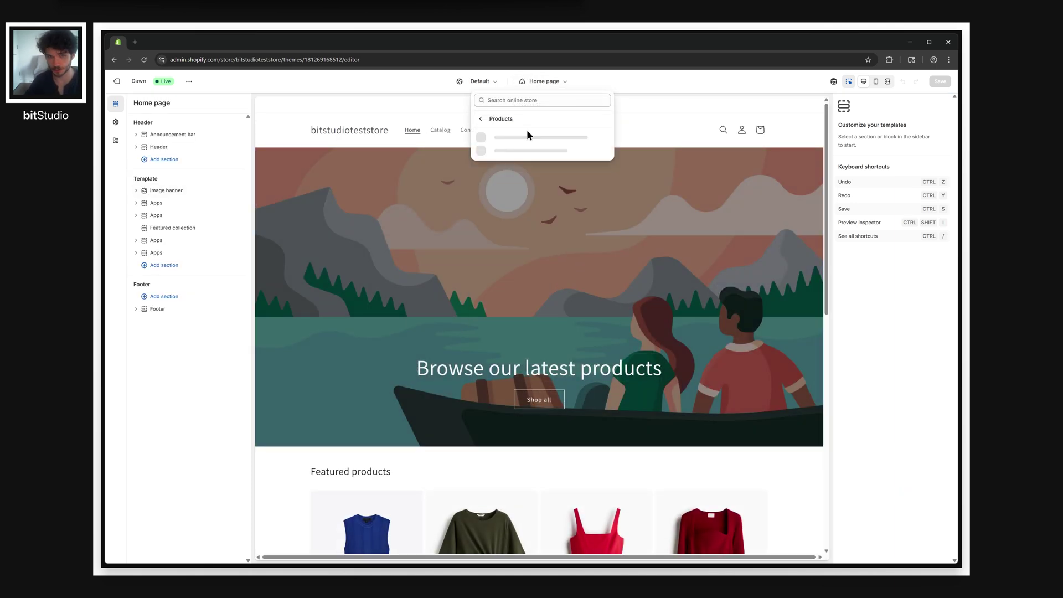
left_click(536, 140)
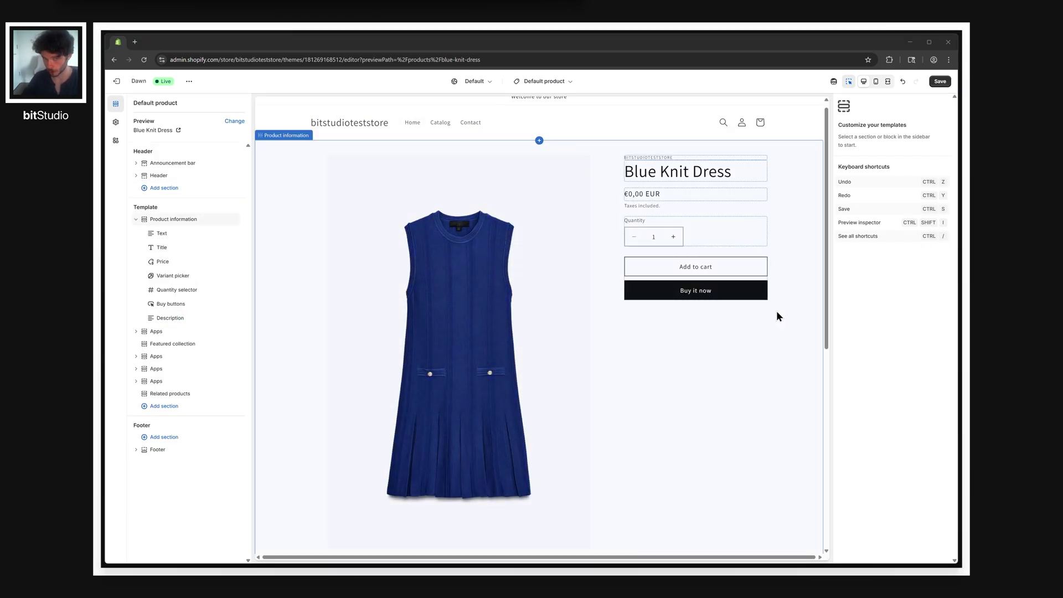
Add the Virtual Try-On app block from bitStudio | AI Fashion Studio directly below the product's buy buttons
left_click(695, 299)
left_click(645, 334)
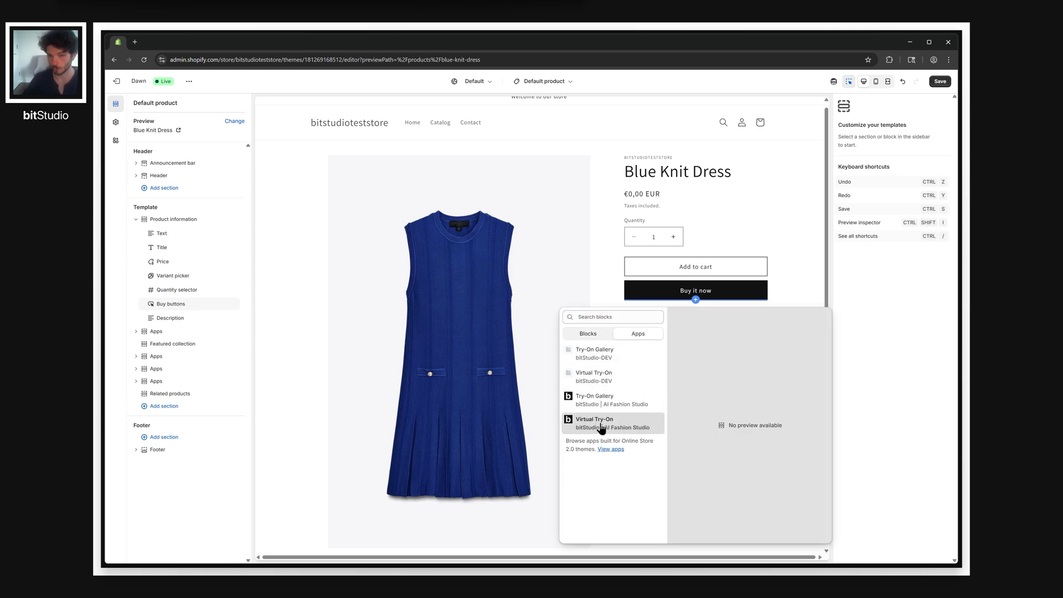
left_click(594, 424)
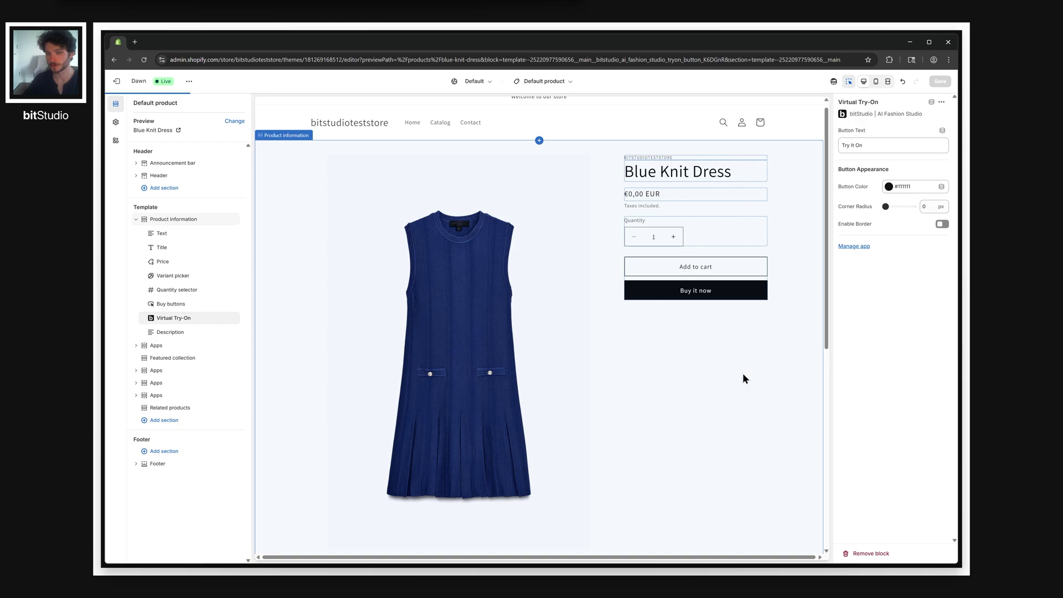
left_click(745, 356)
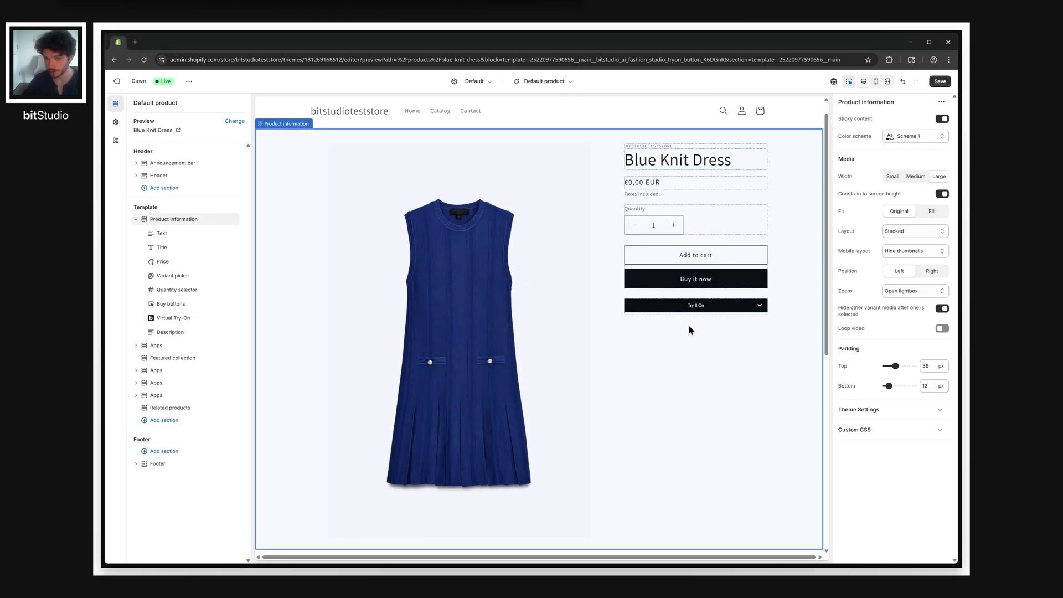
Add the bitStudio | AI Fashion Studio Try-On Gallery block below the Virtual Try-On block and save the theme
left_click(696, 303)
left_click(639, 337)
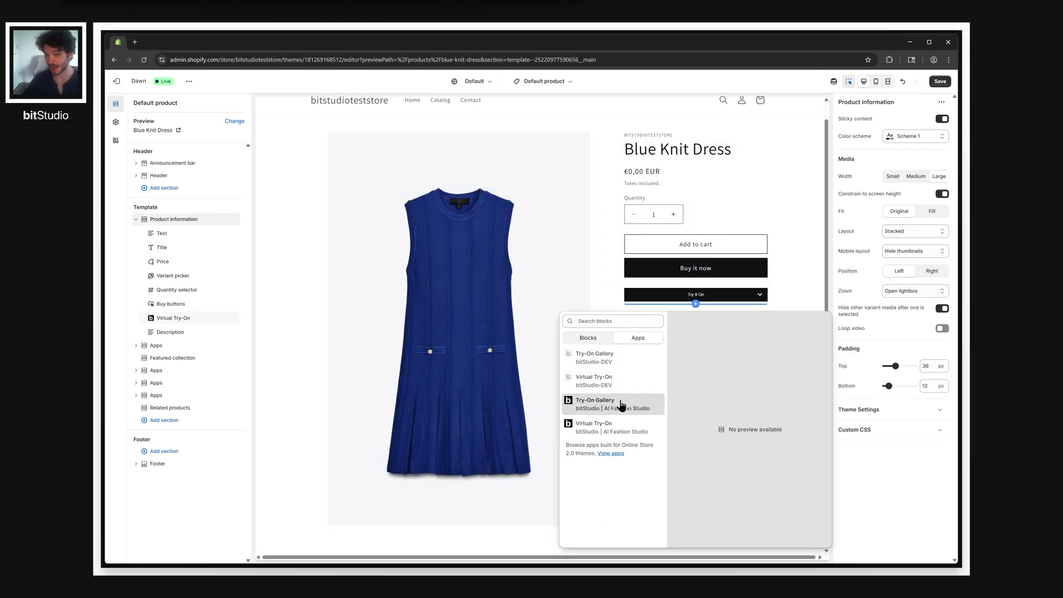
left_click(621, 407)
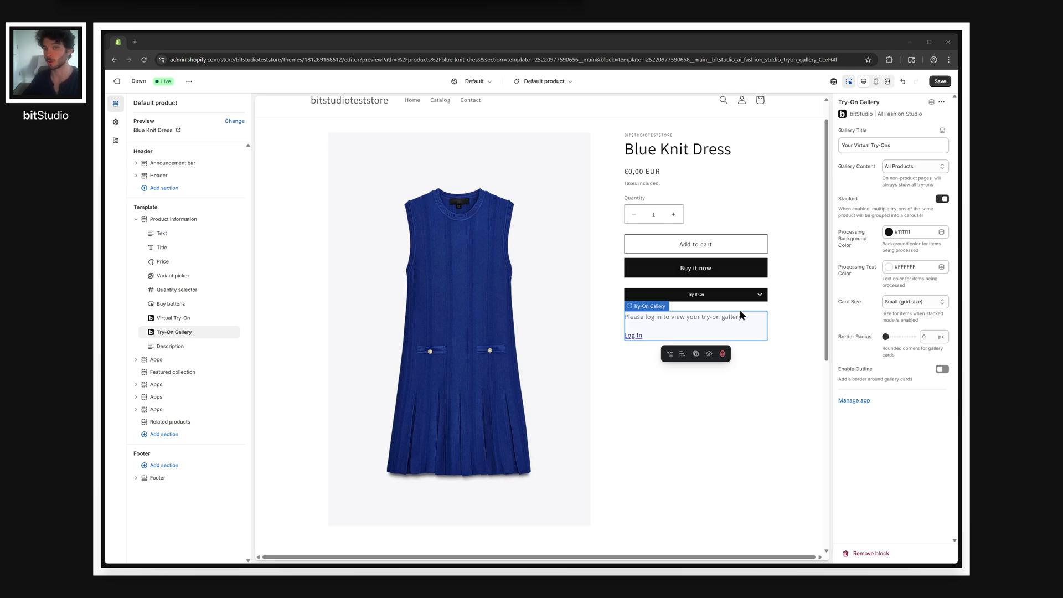
key("ctrl+s")
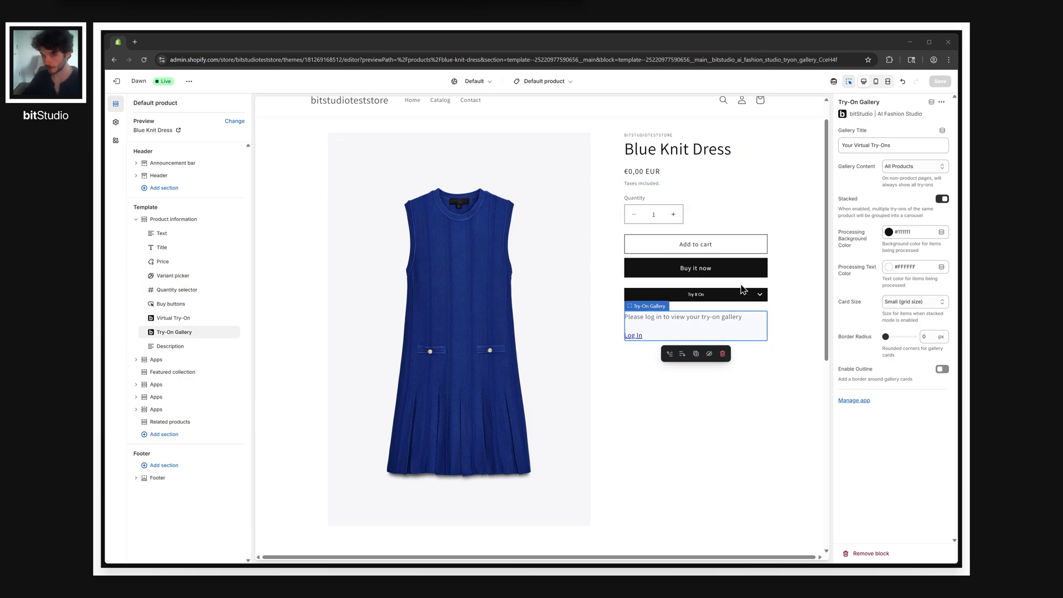
Set the product page's Try-On Gallery content to This Product and turn off stacking
left_click(901, 161)
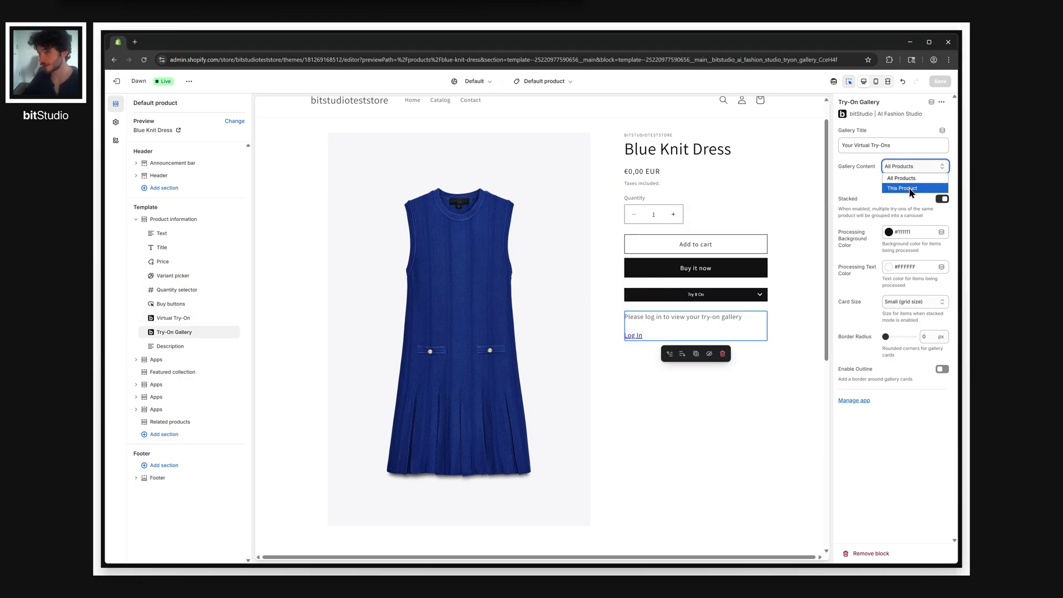
left_click(908, 188)
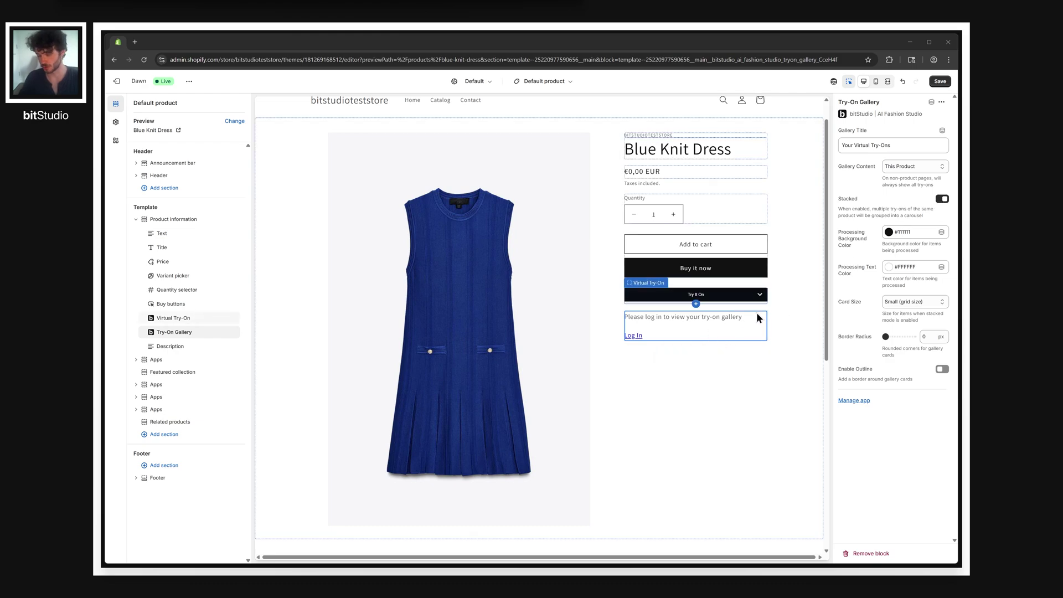
left_click(756, 332)
left_click(941, 199)
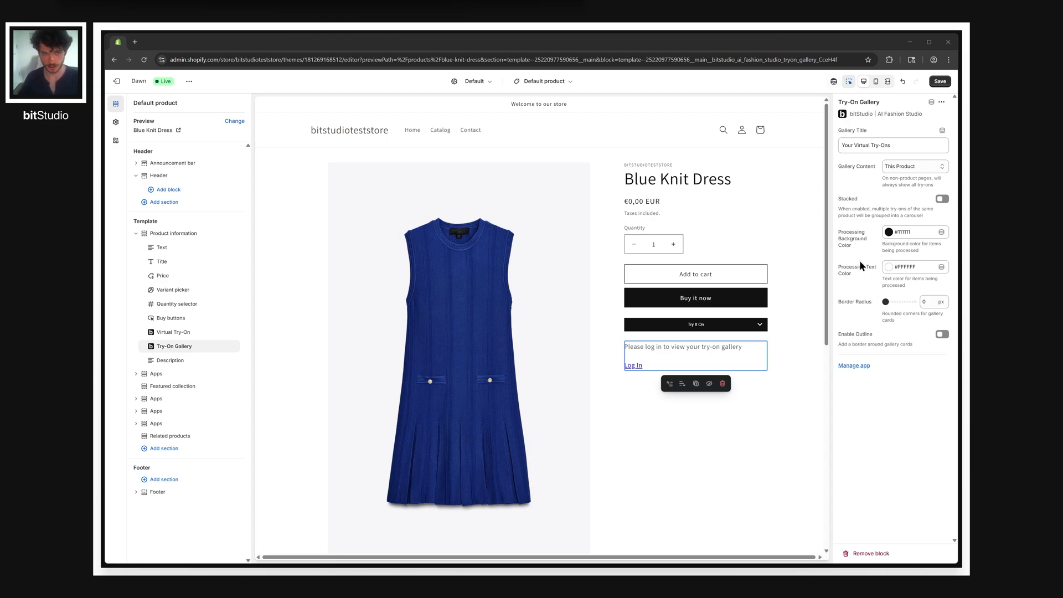
On the Catalog page, add the bitStudio | AI Fashion Studio Try-On Gallery section below the collection banner and save
left_click(440, 130)
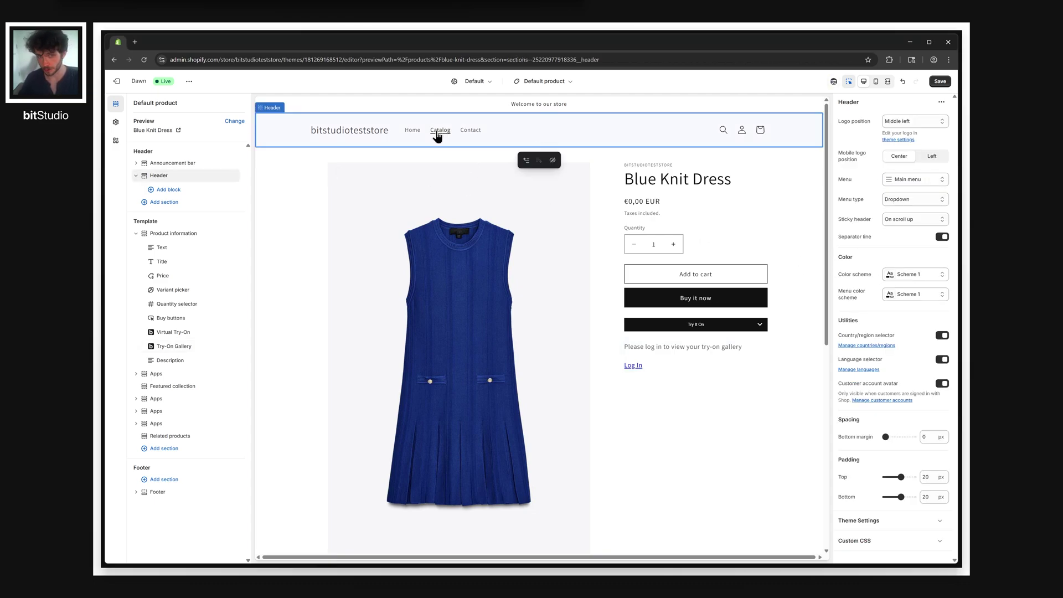
left_click(439, 132)
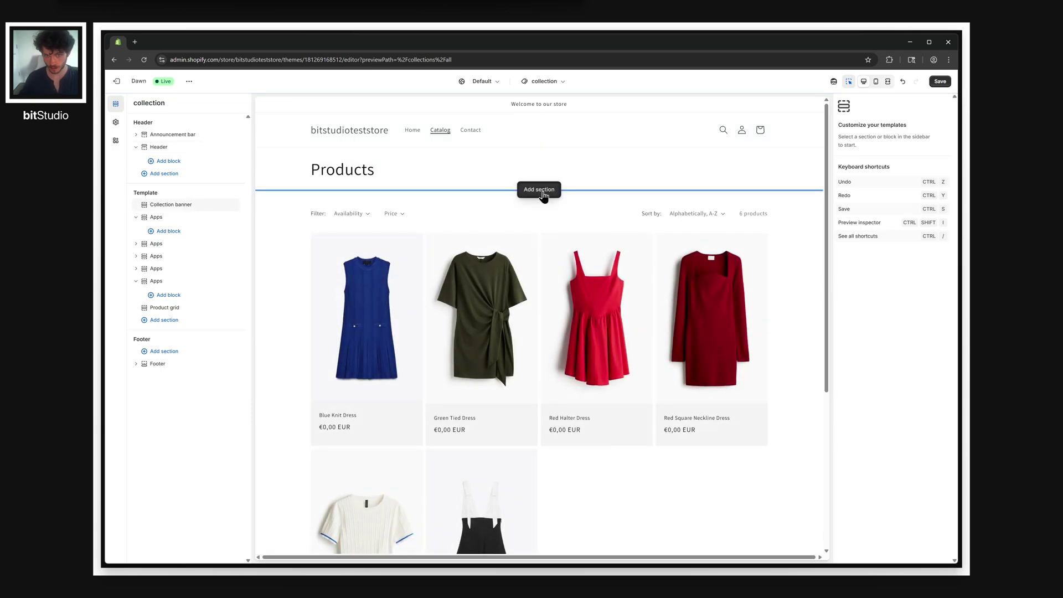
left_click(540, 190)
left_click(490, 232)
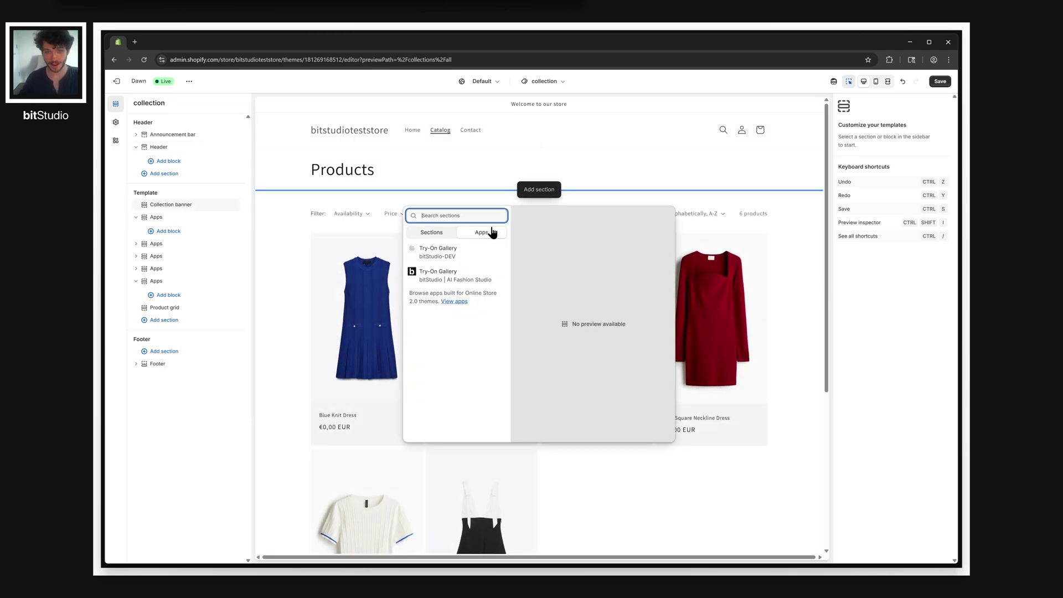
left_click(471, 274)
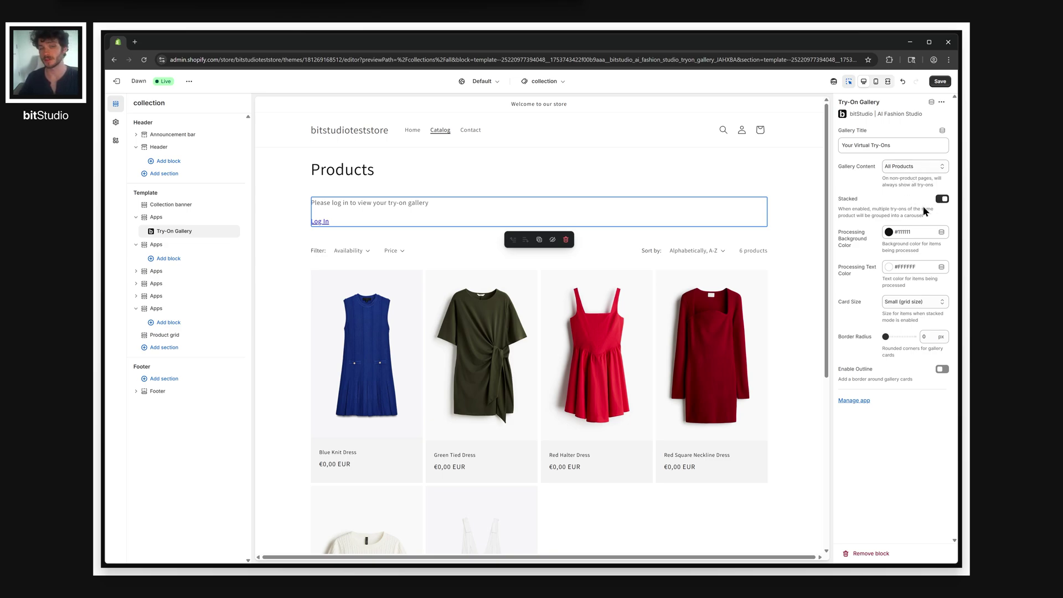
key("ctrl+s")
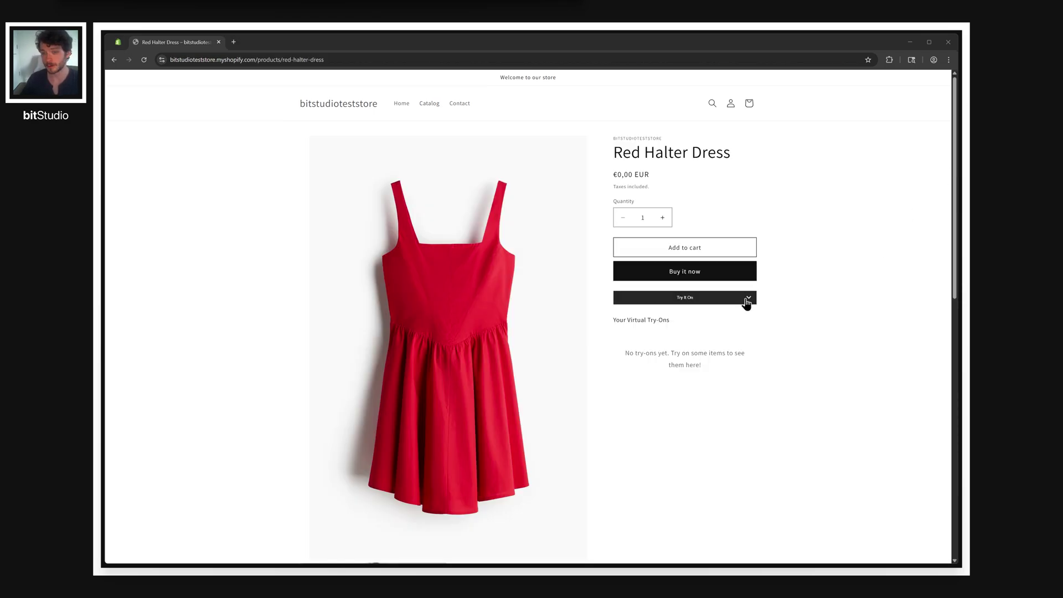
Expand the Try It On widget on the storefront's Red Halter Dress page and add a photo of the shopper
left_click(747, 299)
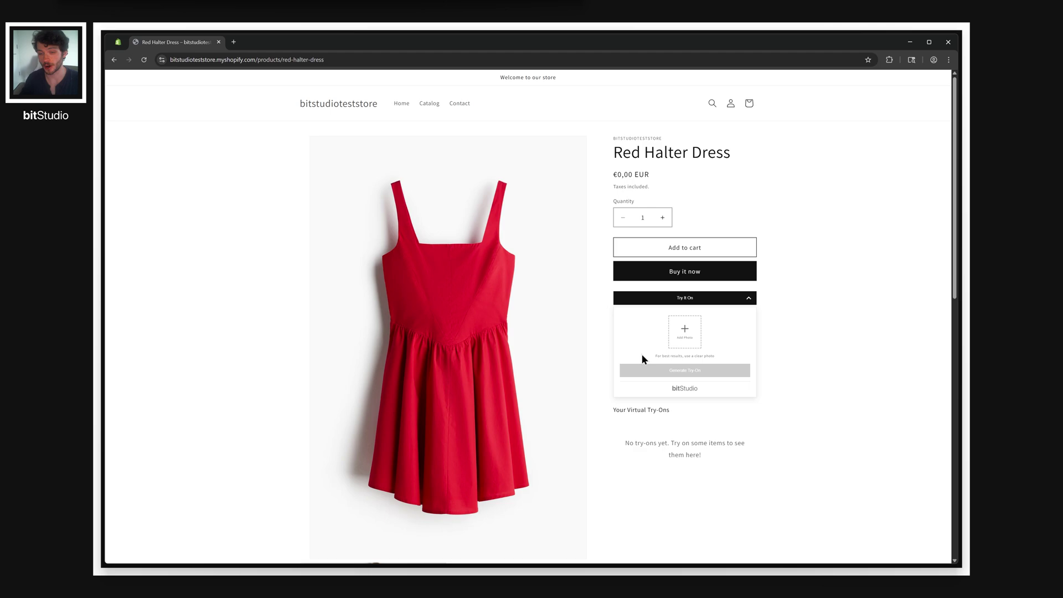
left_click_drag(643, 351, 679, 344)
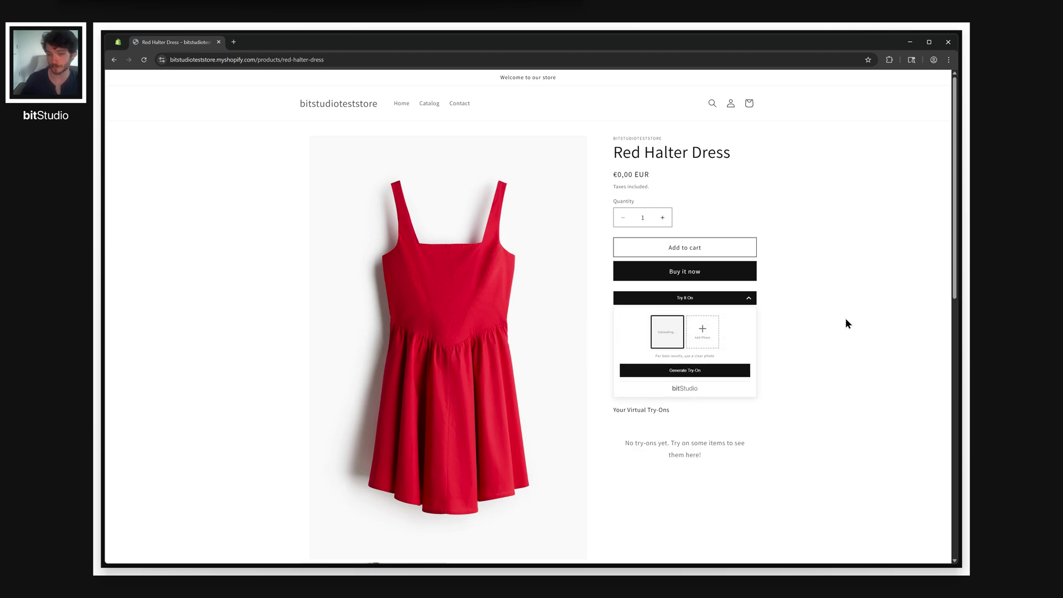
scroll(842, 314, "down", 1)
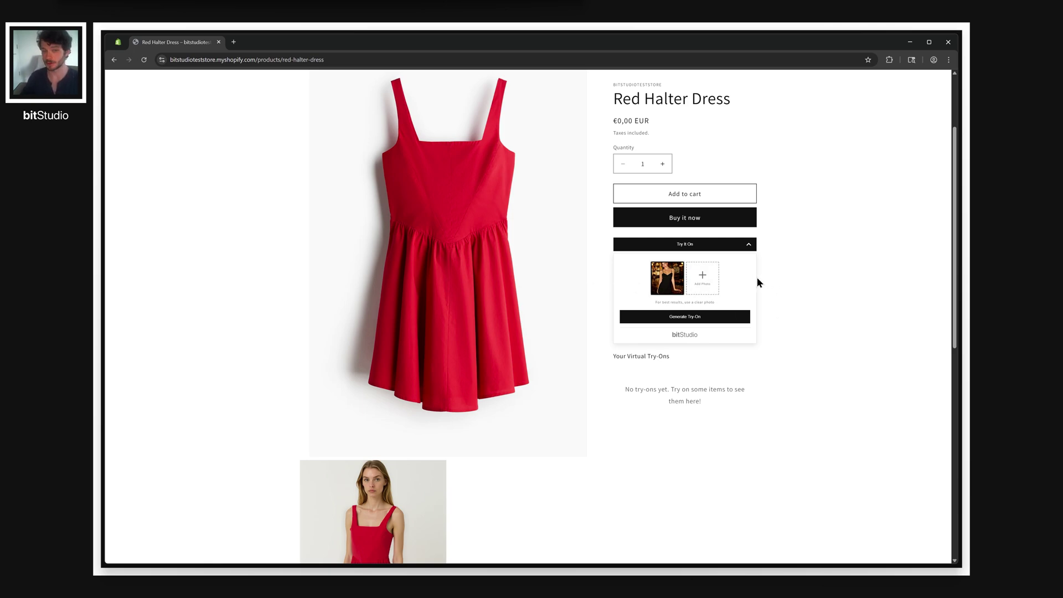
scroll(756, 275, "up", 1)
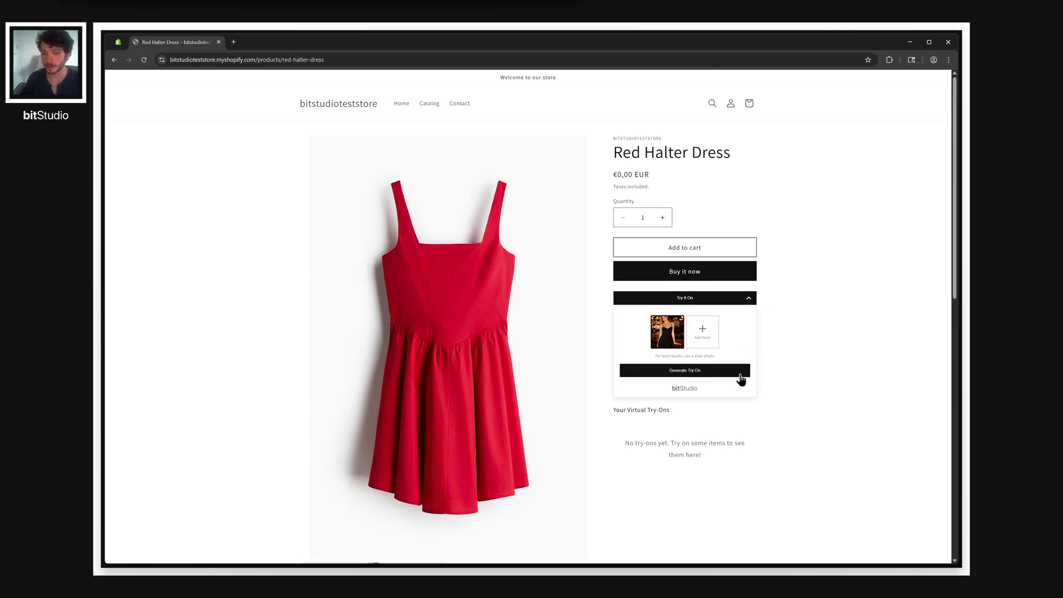
Generate a virtual try-on of the Red Halter Dress using the added photo
left_click(719, 377)
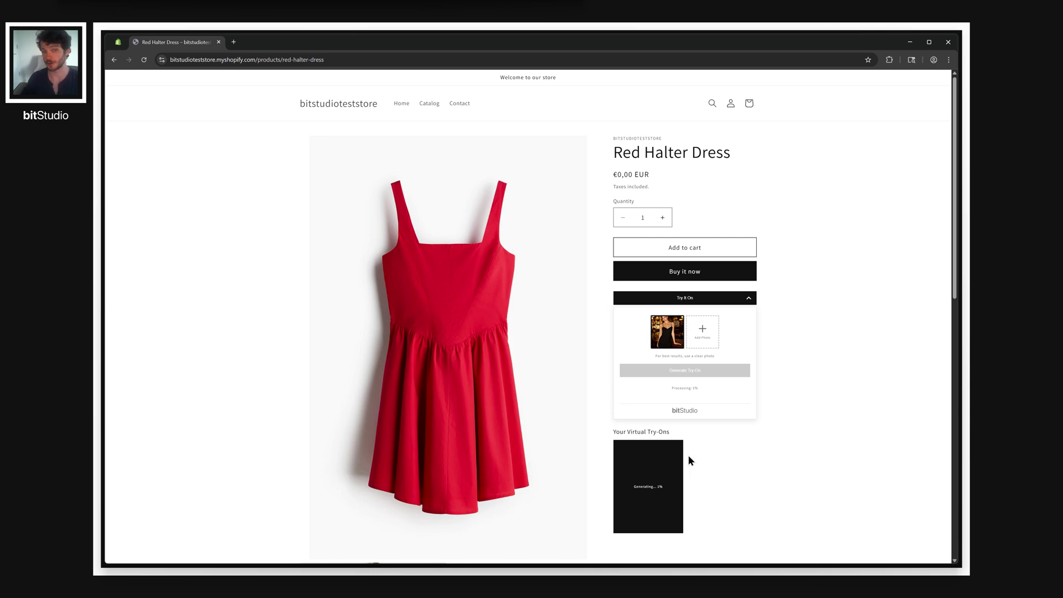
scroll(706, 441, "down", 3)
scroll(801, 192, "up", 3)
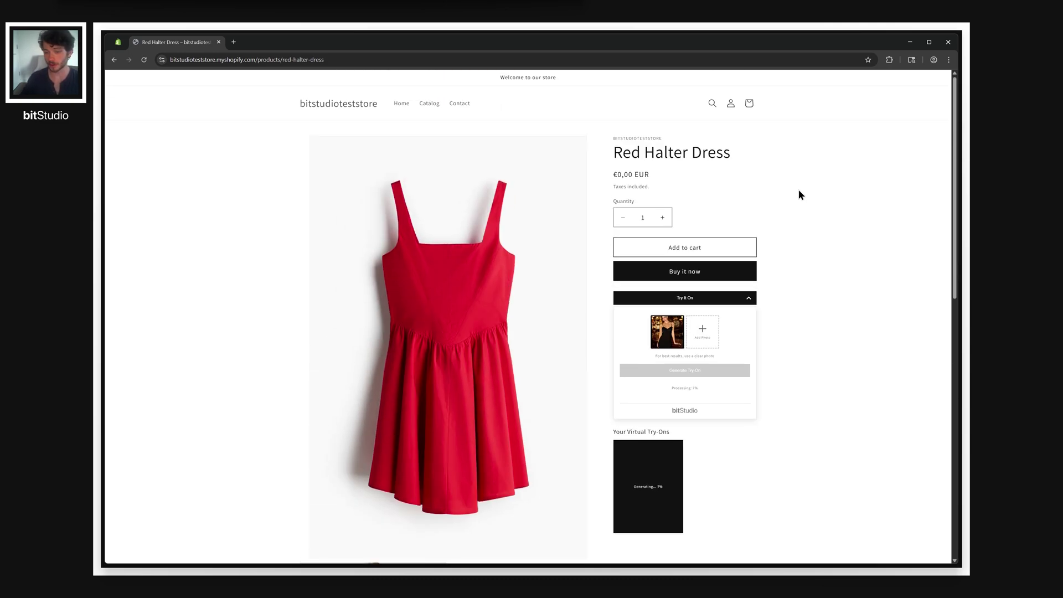
Check the try-on gallery on the Catalog page and open the Red Halter Dress product page from its try-on image
left_click(426, 105)
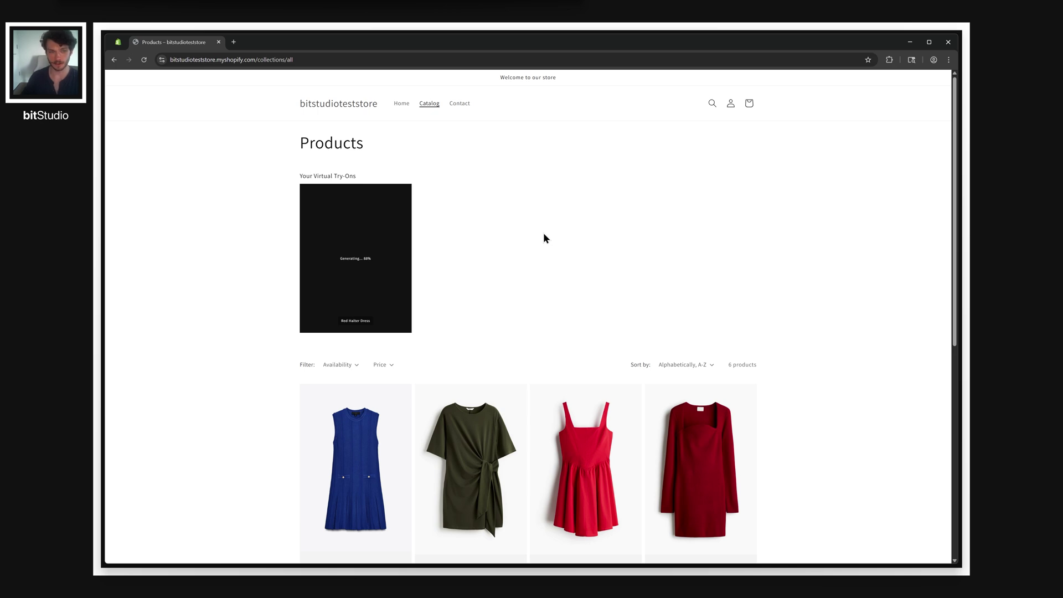
scroll(570, 246, "down", 2)
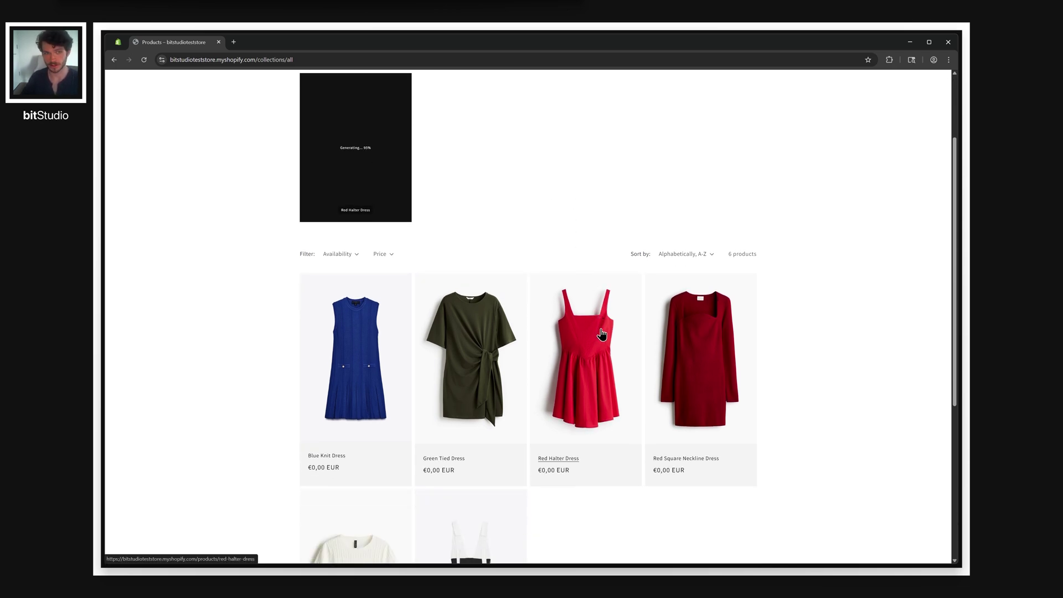
scroll(540, 274, "up", 2)
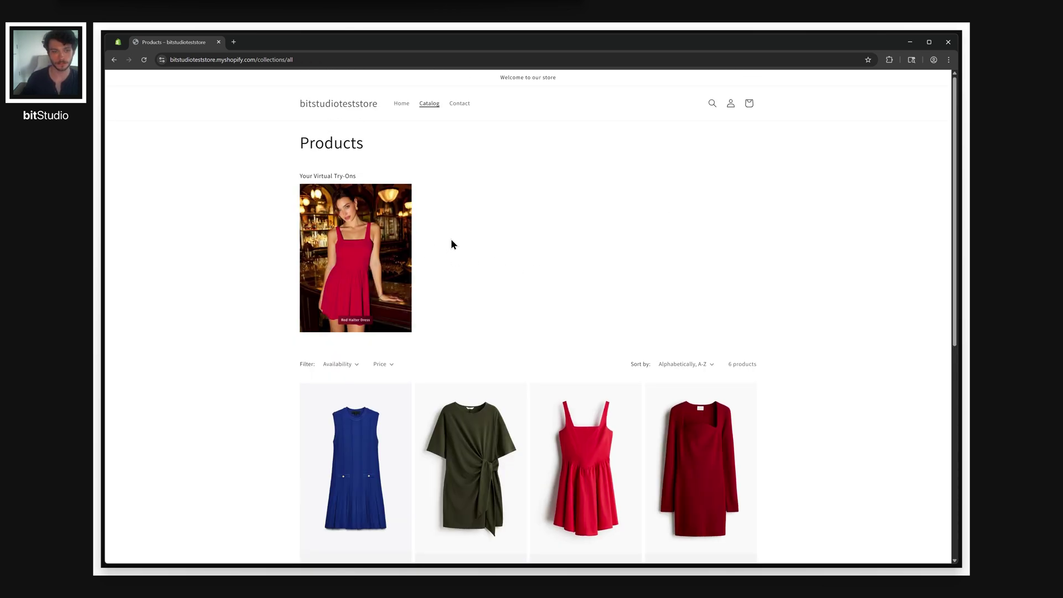
left_click(366, 235)
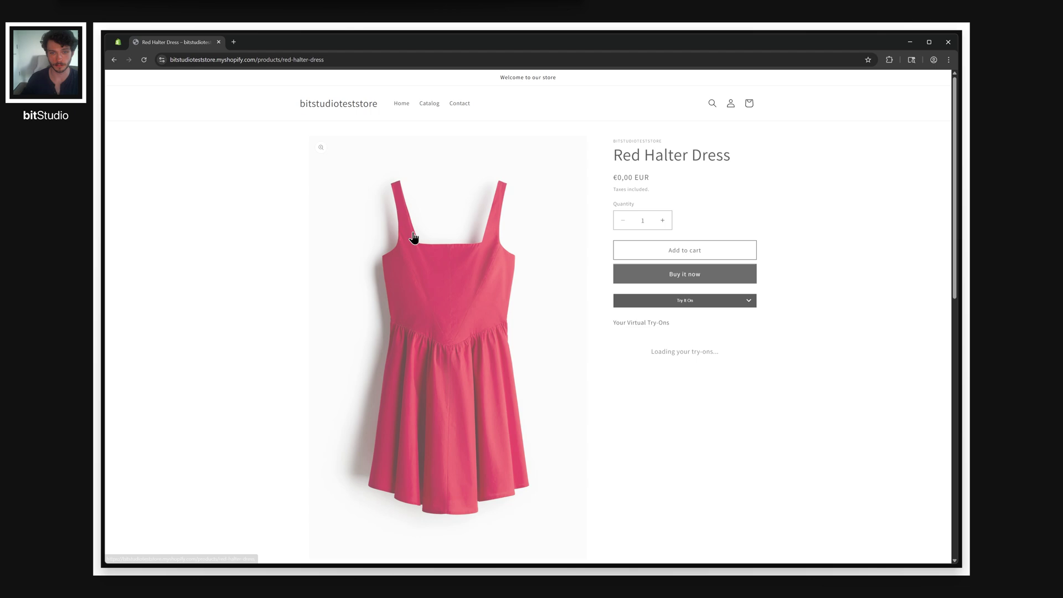
scroll(799, 317, "down", 1)
scroll(799, 317, "up", 1)
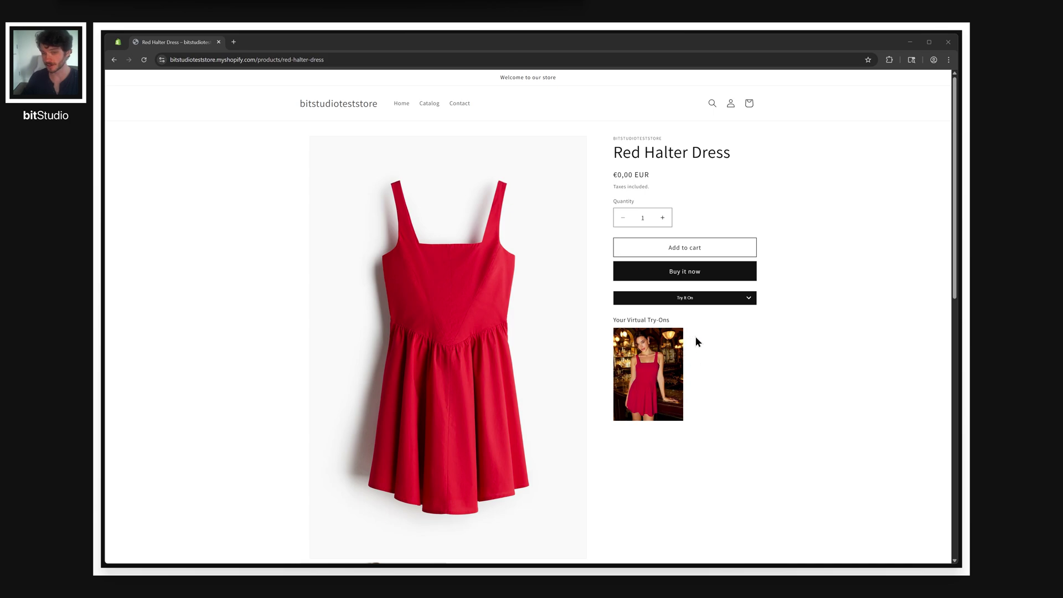
View the Red Halter Dress try-on enlarged from the product page's gallery, and close the preview
mouse_move(671, 354)
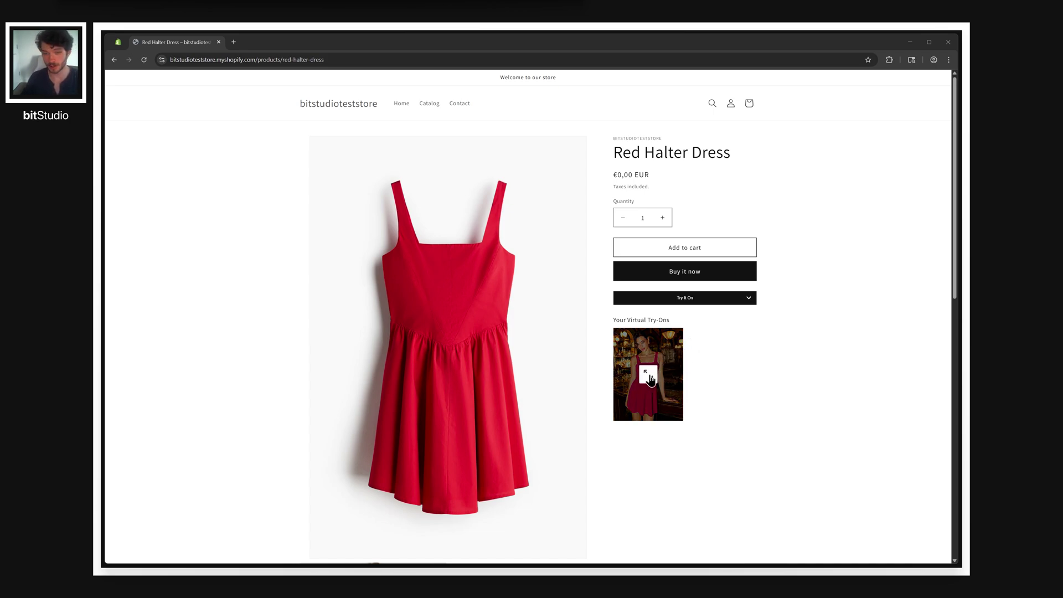
left_click(648, 374)
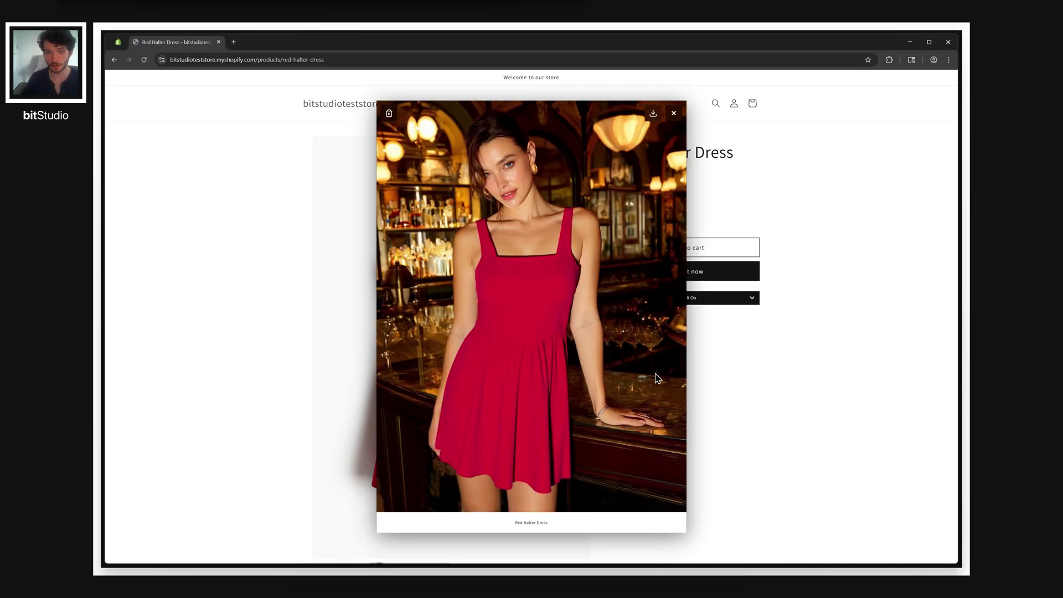
left_click(674, 114)
Add a second shopper photo in the Try It On widget and generate another Red Halter Dress try-on with it
left_click_drag(379, 280, 701, 332)
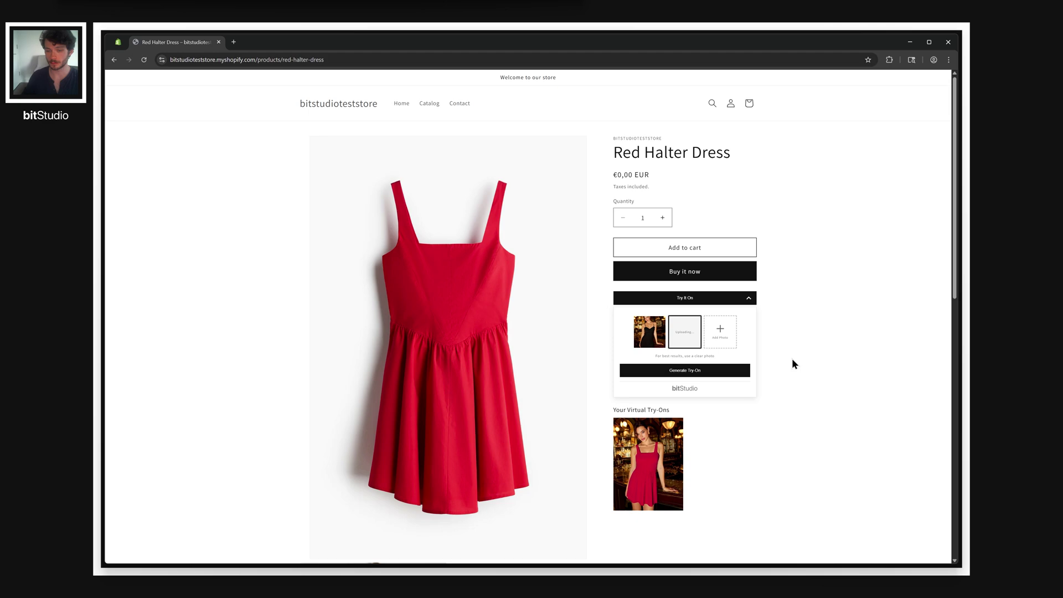
left_click(719, 372)
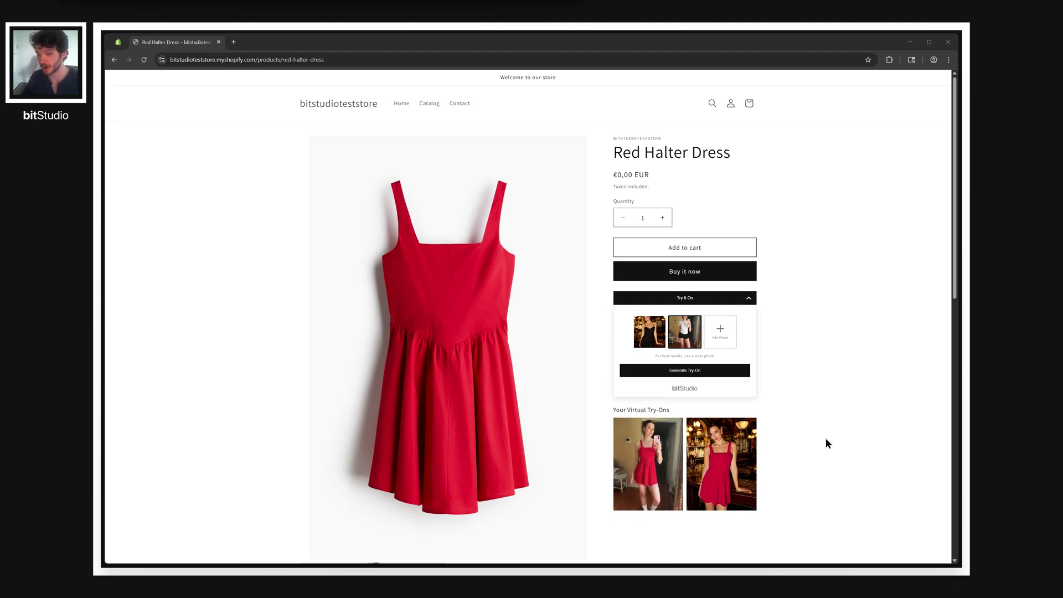
scroll(805, 423, "down", 1)
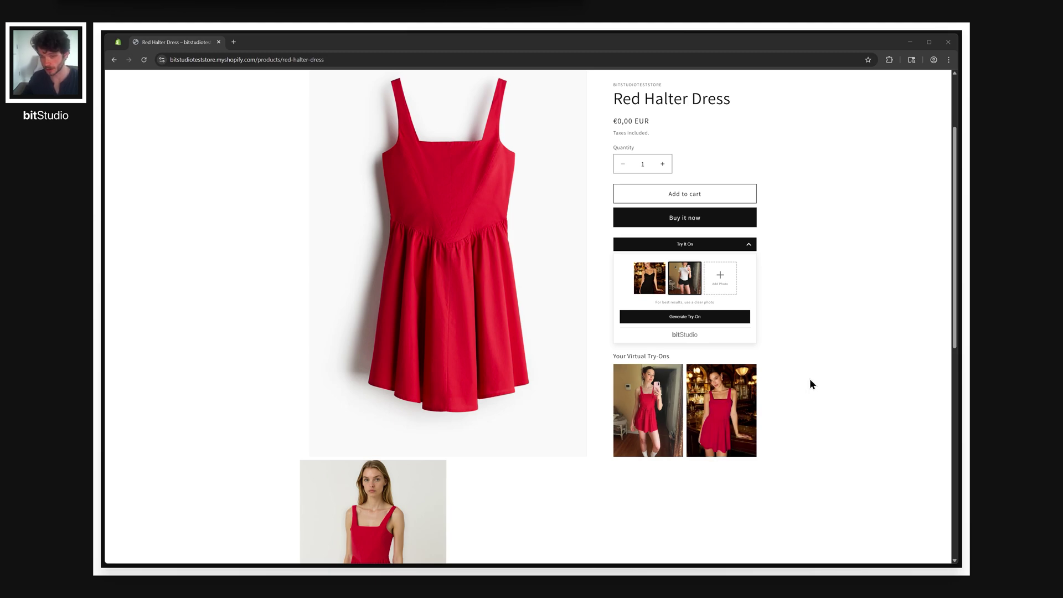
scroll(807, 368, "up", 1)
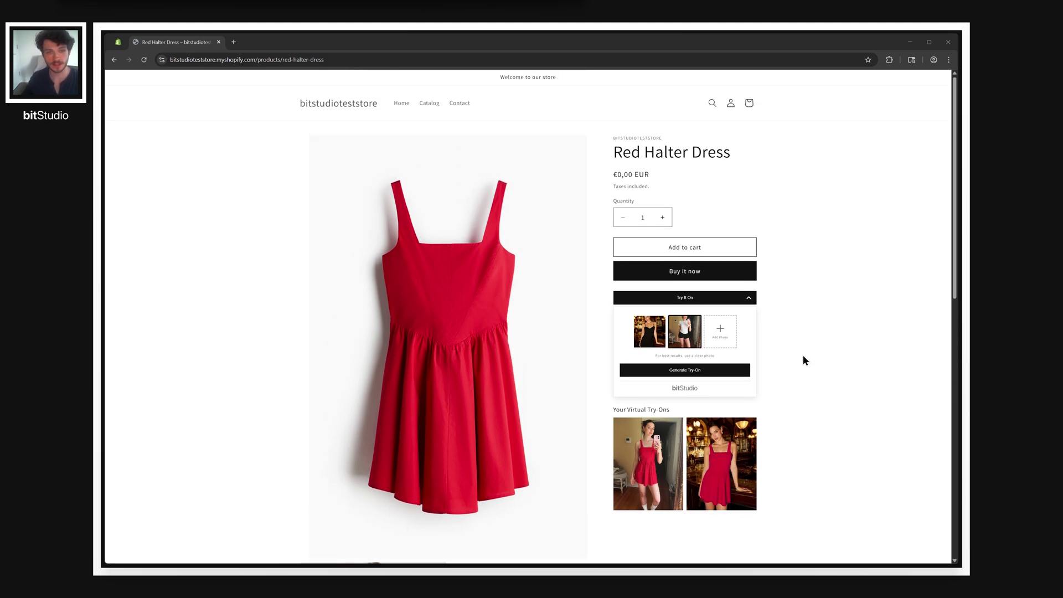
Go to the Catalog page and advance the stacked Red Halter Dress try-ons to the next image
left_click(430, 105)
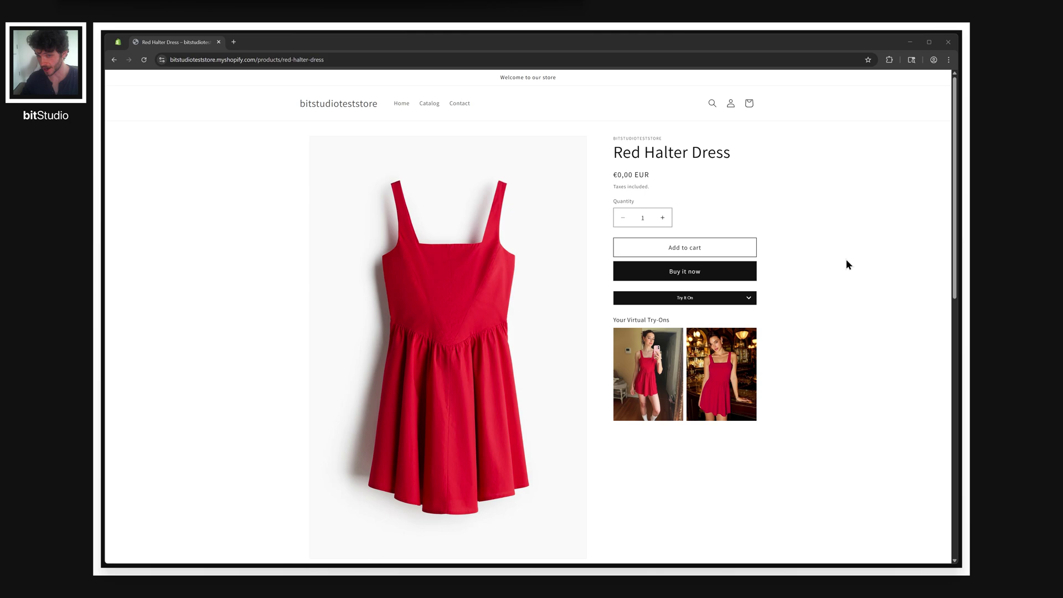
mouse_move(686, 391)
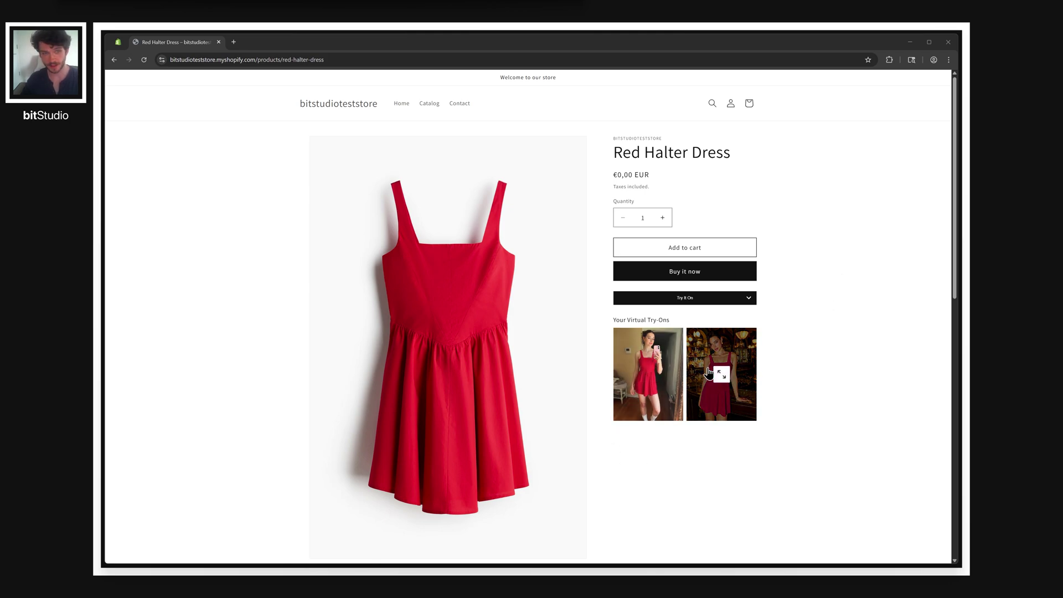
left_click(429, 104)
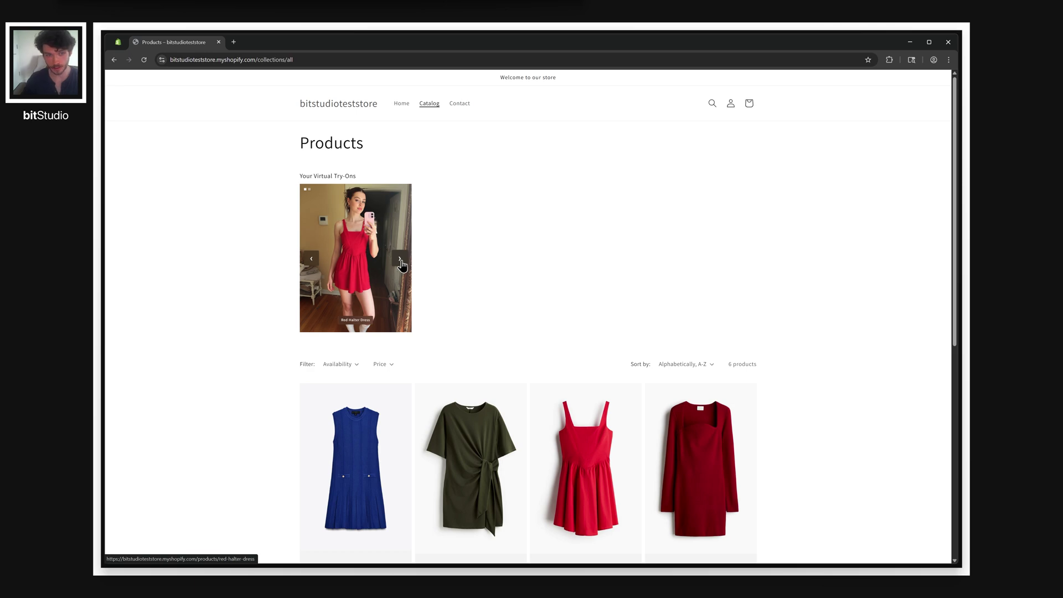
left_click(402, 265)
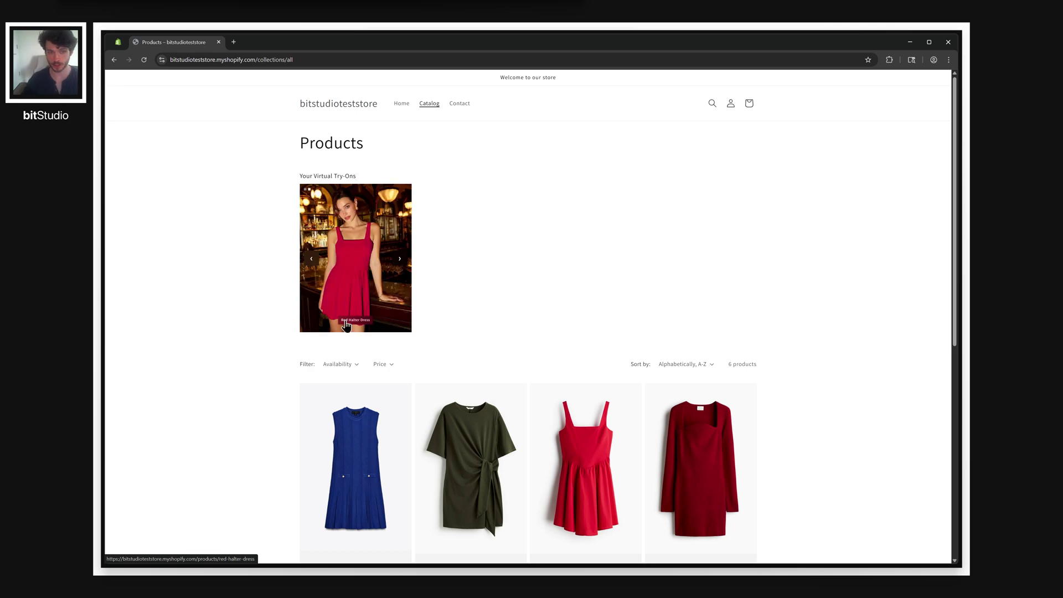
Open the Two-Tone Dress product page and generate a virtual try-on using the first saved shopper photo
scroll(609, 375, "down", 7)
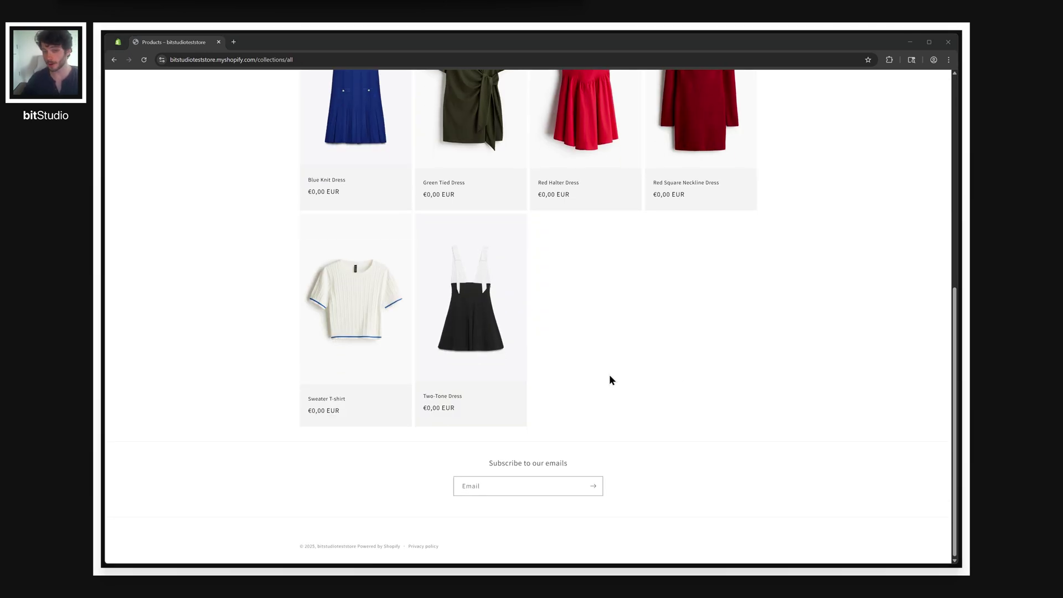
left_click(496, 326)
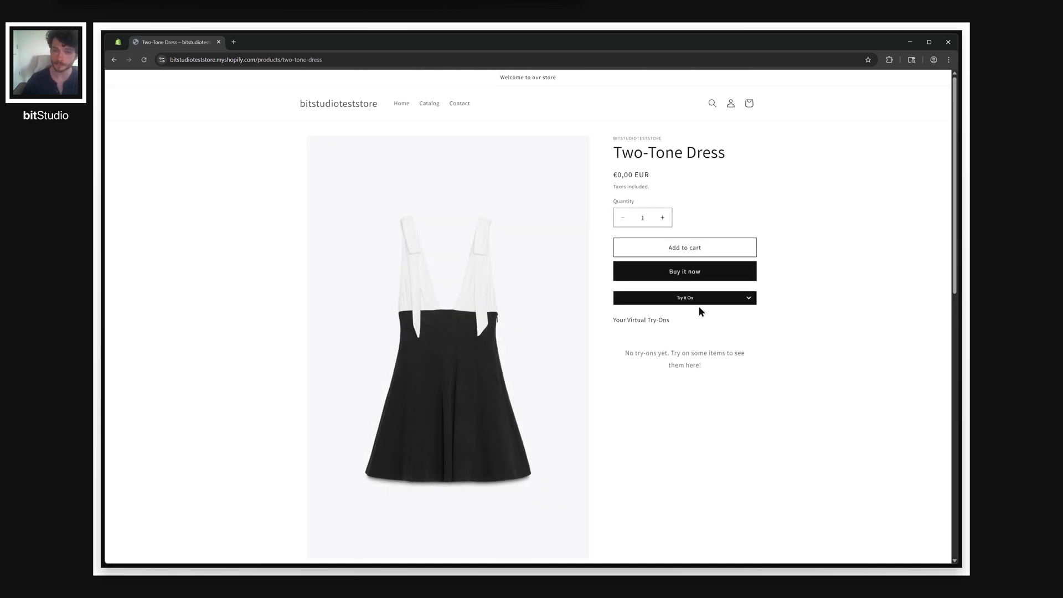
left_click(705, 299)
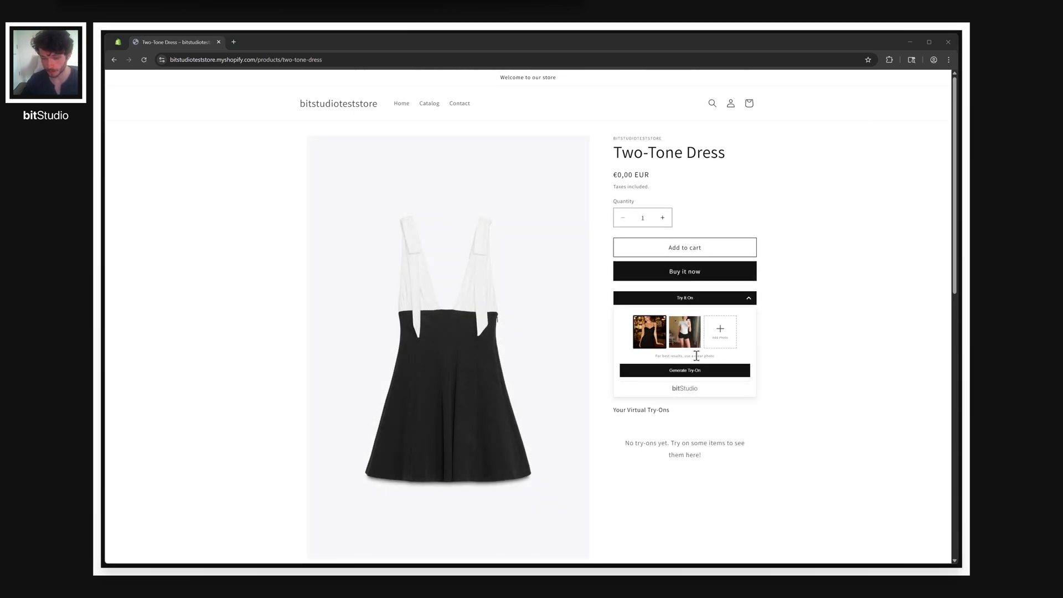
left_click(675, 374)
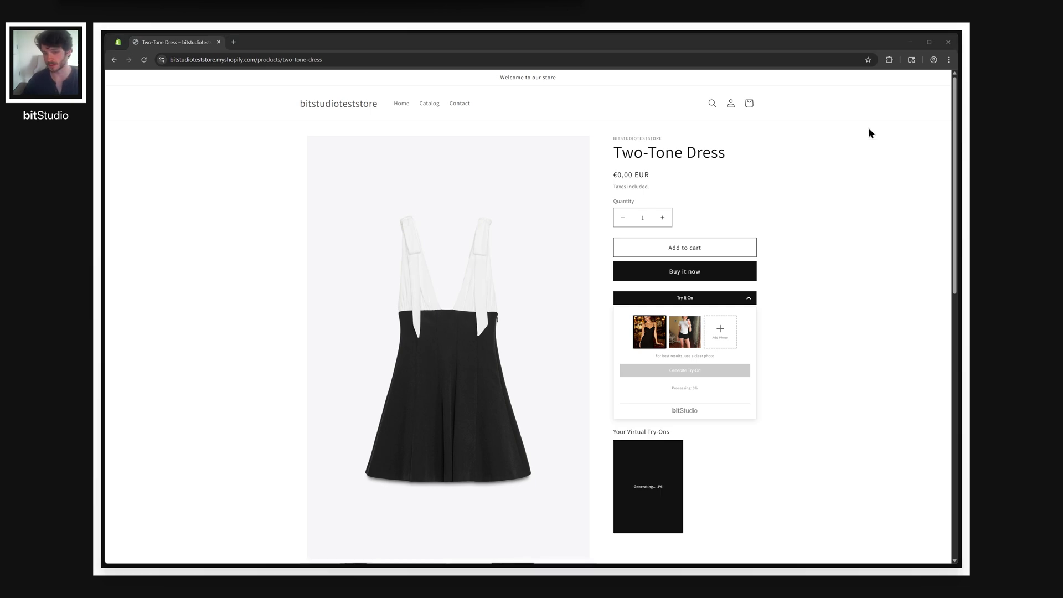
Check the Catalog page's gallery, return to the Two-Tone Dress page, and view its try-on enlarged
left_click(425, 111)
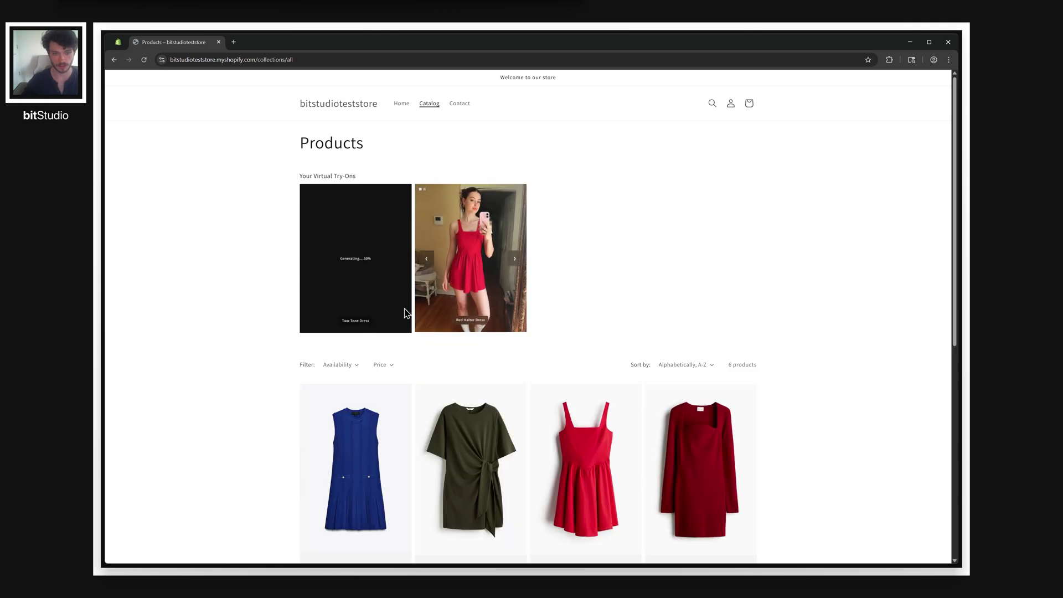
scroll(481, 303, "down", 4)
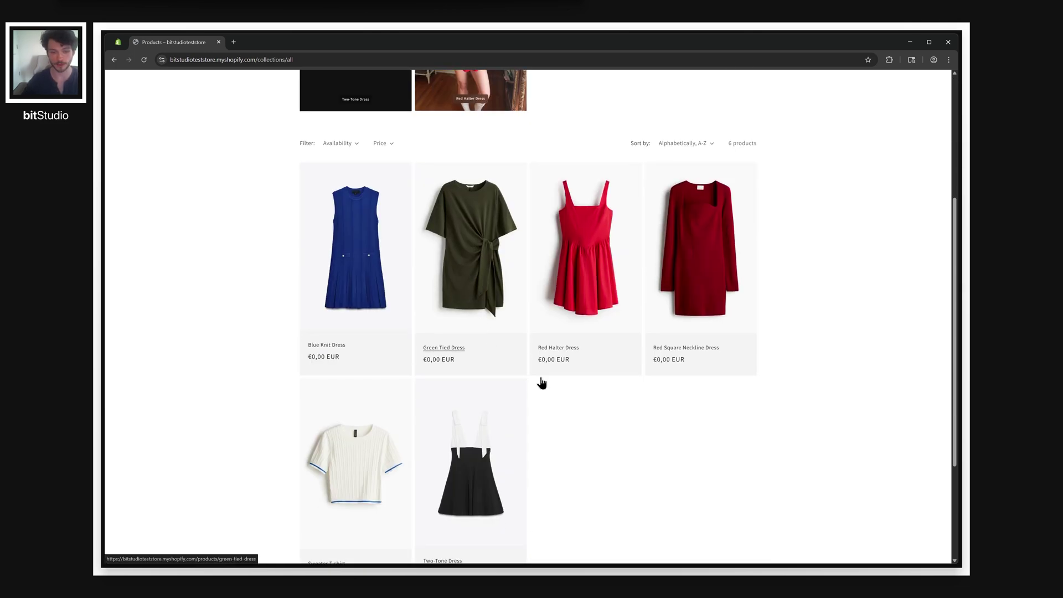
left_click(465, 467)
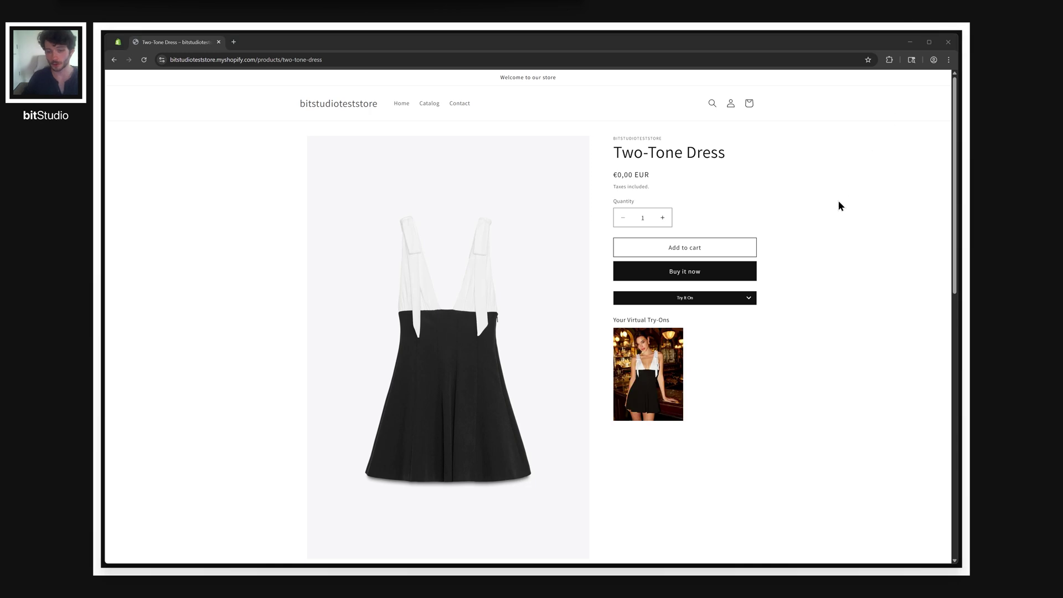
left_click(664, 365)
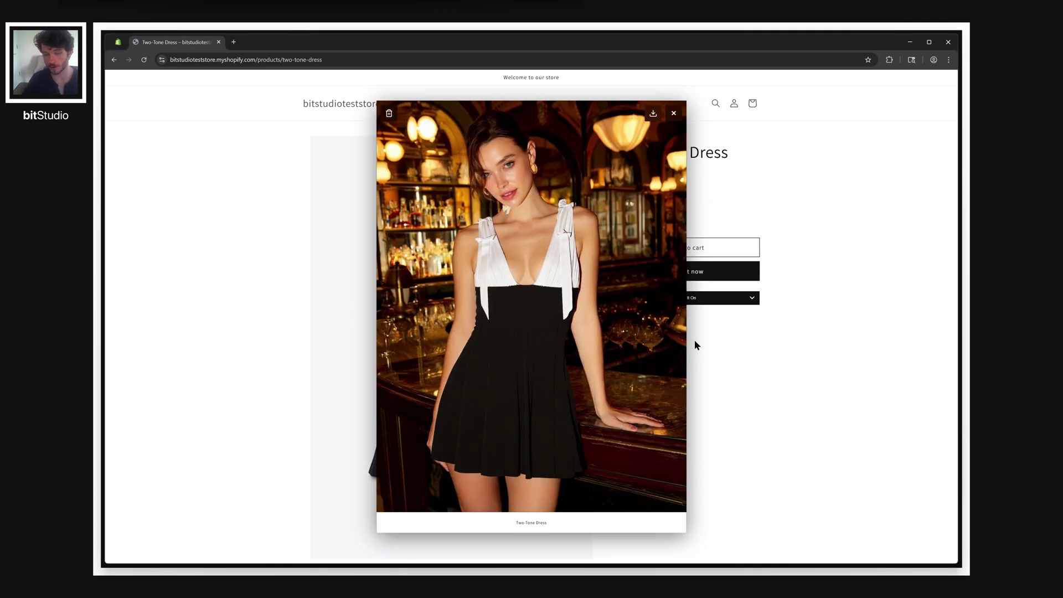
left_click(674, 114)
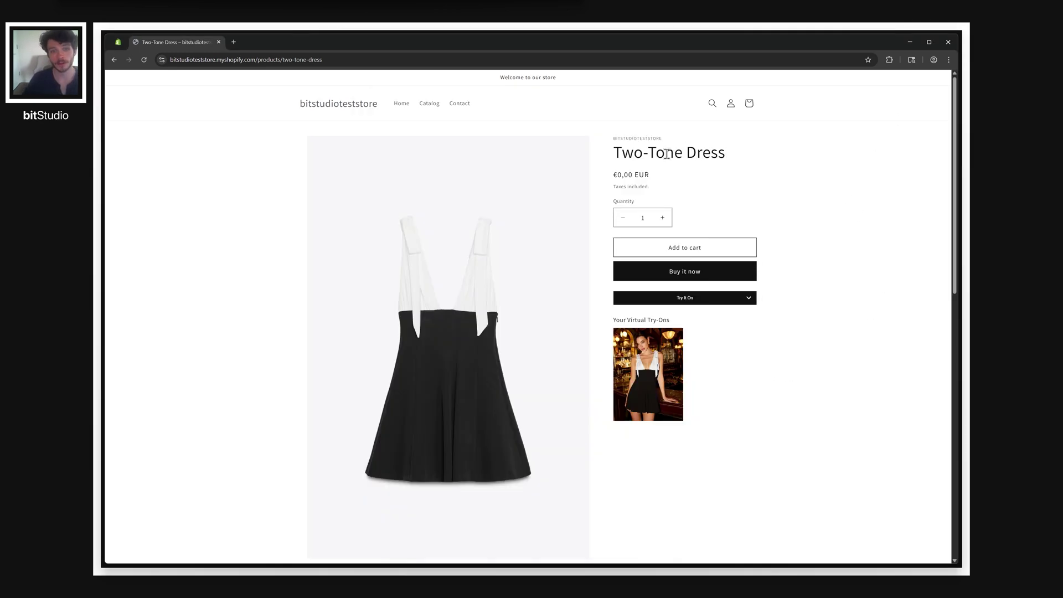
Return to the Catalog page and browse the Red Halter Dress carousel in the try-on gallery
left_click(430, 104)
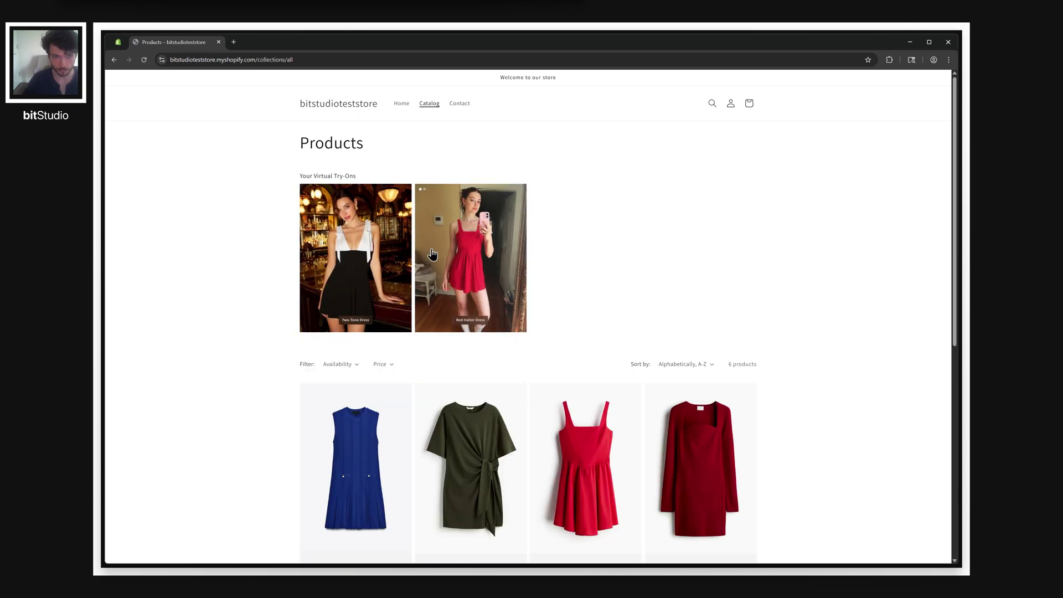
left_click(510, 263)
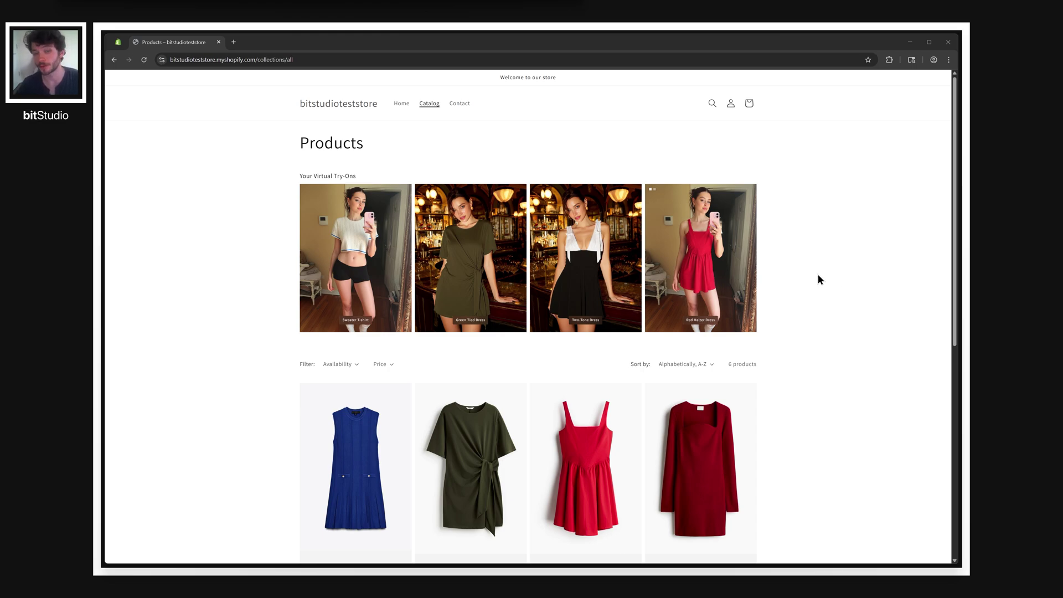
mouse_move(725, 304)
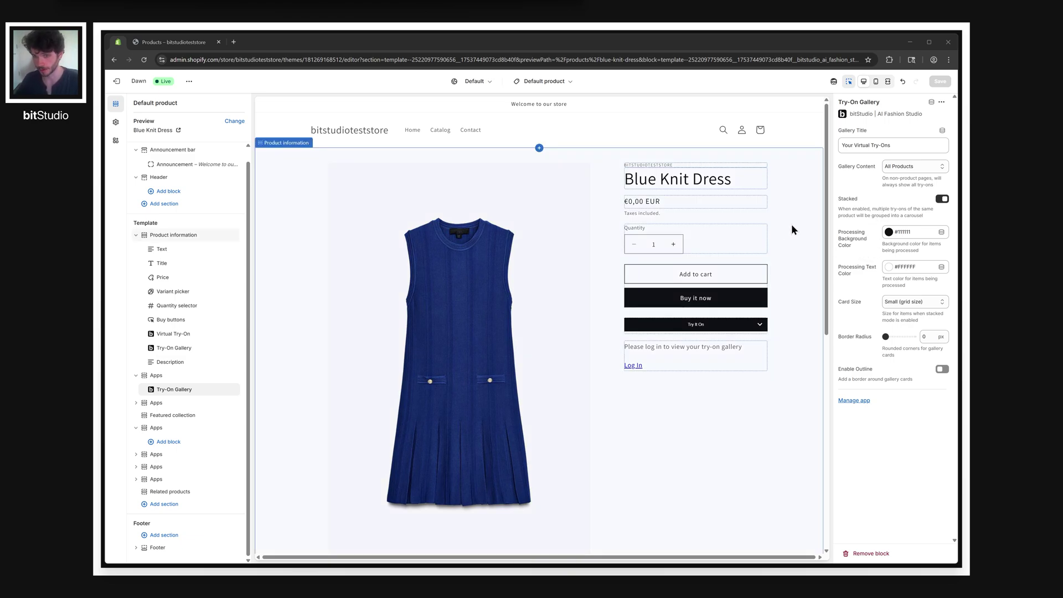
Examine both try-on galleries on the Sweater T-shirt page and open the Red Halter Dress from the lower gallery
scroll(789, 226, "down", 2)
left_click(546, 477)
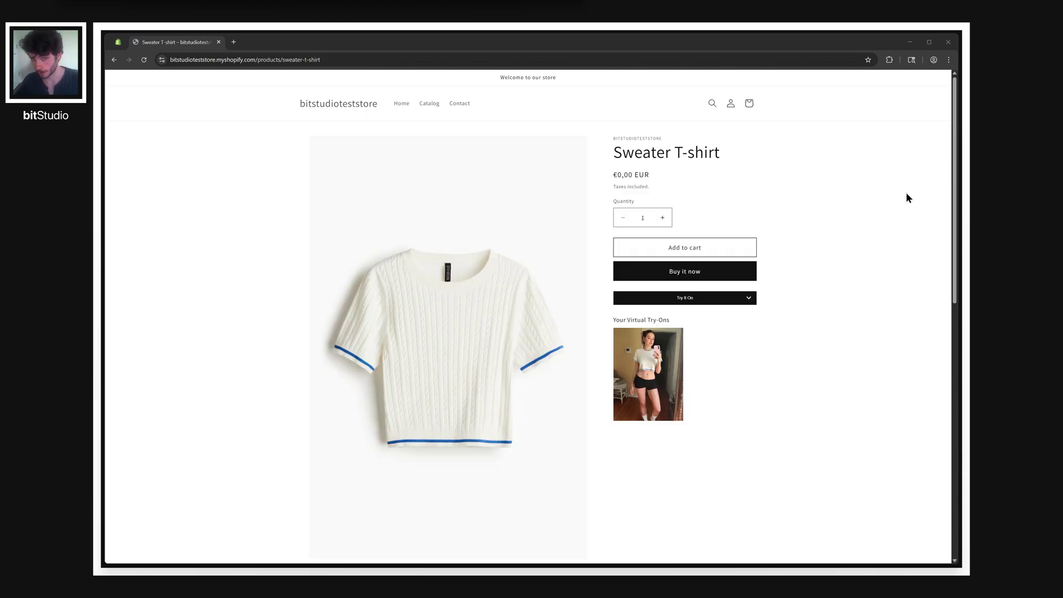
scroll(891, 174, "down", 2)
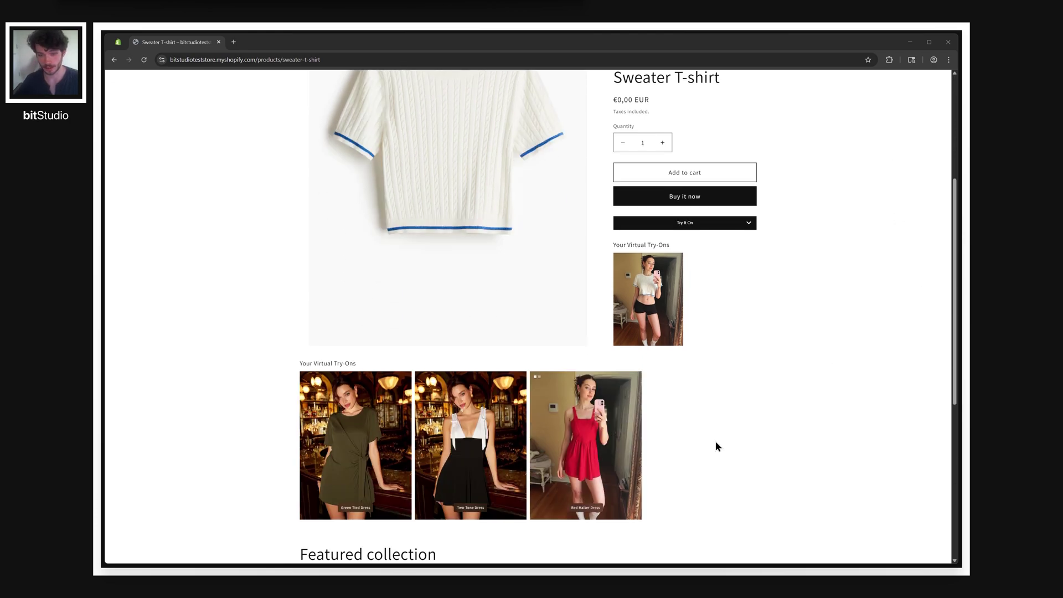
mouse_move(629, 448)
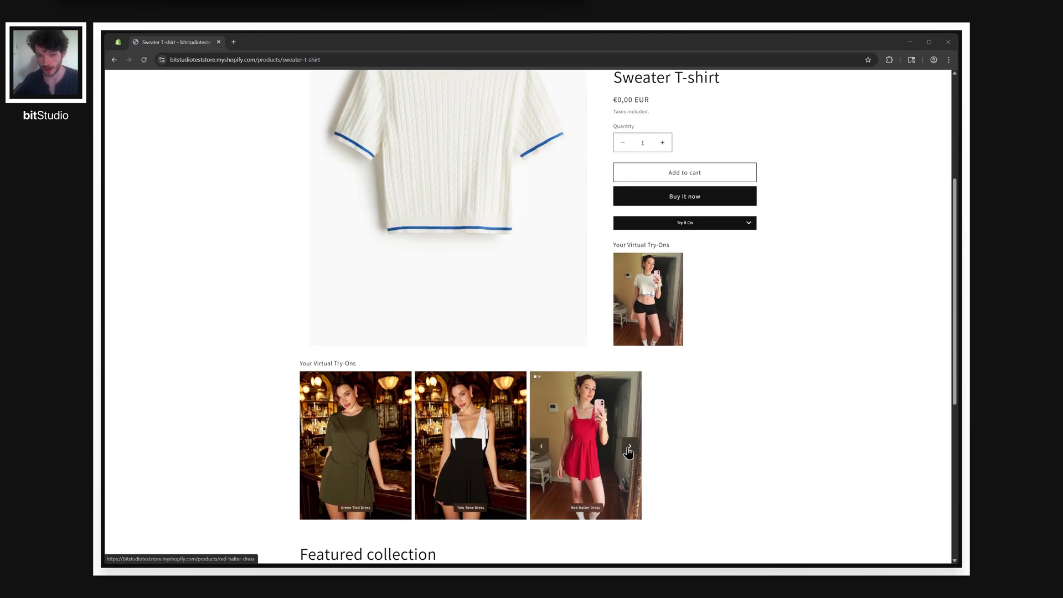
mouse_move(678, 293)
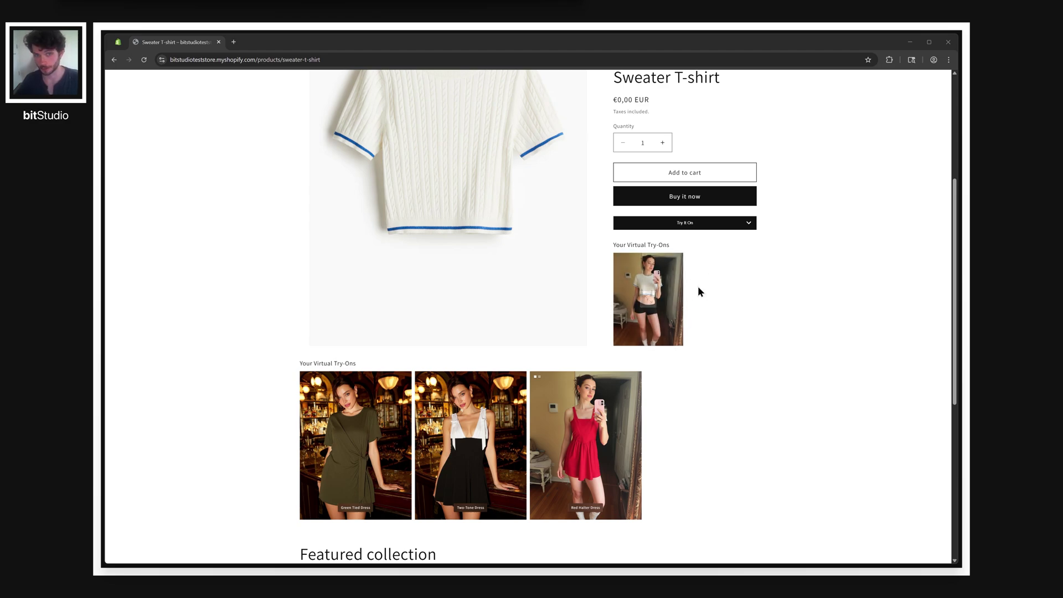
left_click(618, 424)
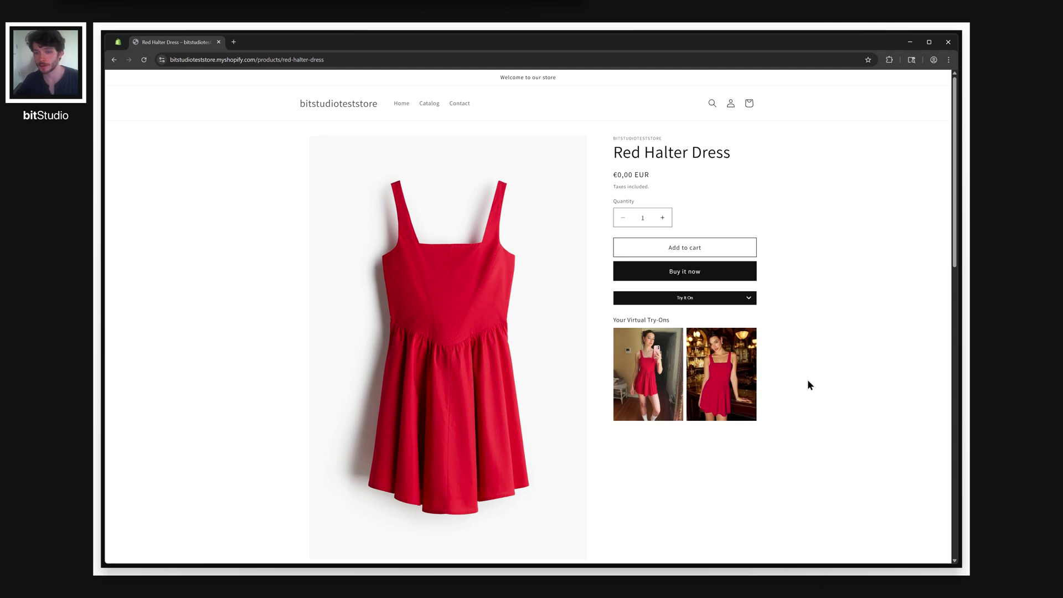
Go to the storefront's home page and enlarge the mirror-selfie Red Halter Dress try-on in its gallery
left_click(401, 103)
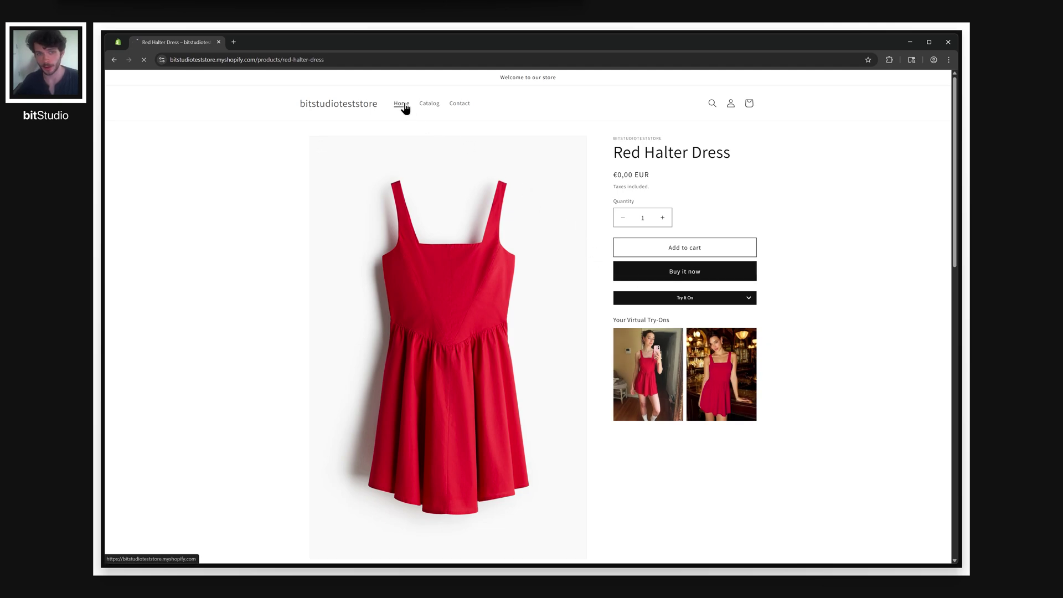
scroll(611, 250, "down", 4)
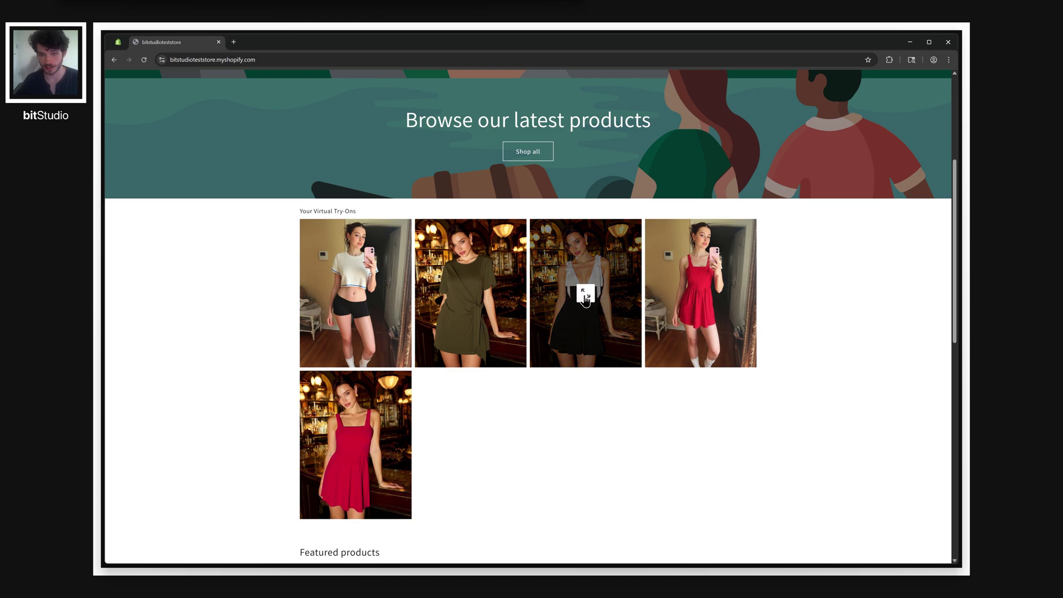
left_click(700, 293)
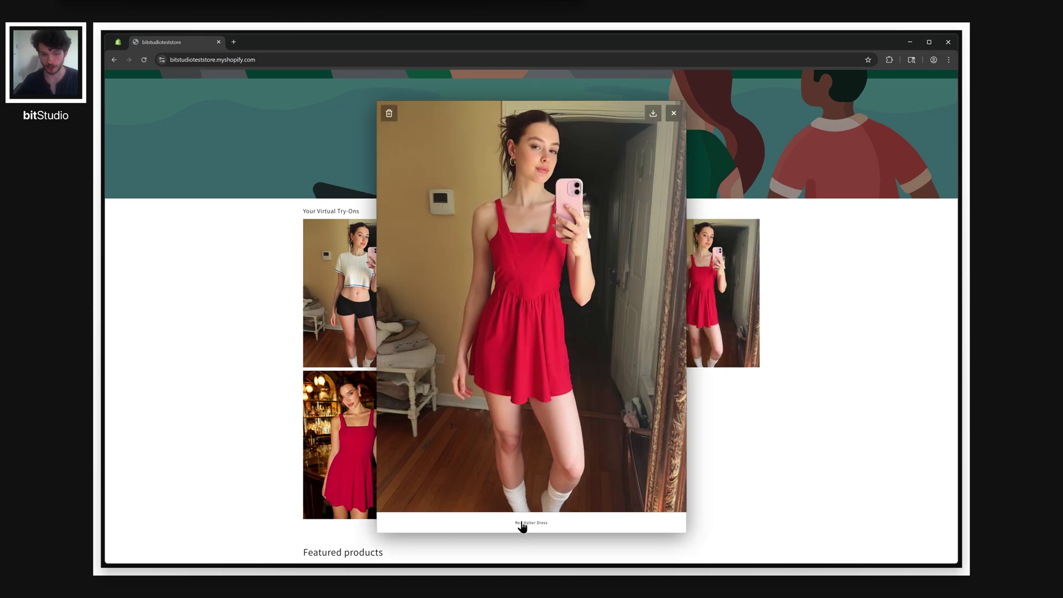
Open the Red Halter Dress product page from its enlarged try-on, and return to the home page's try-on gallery
left_click(544, 530)
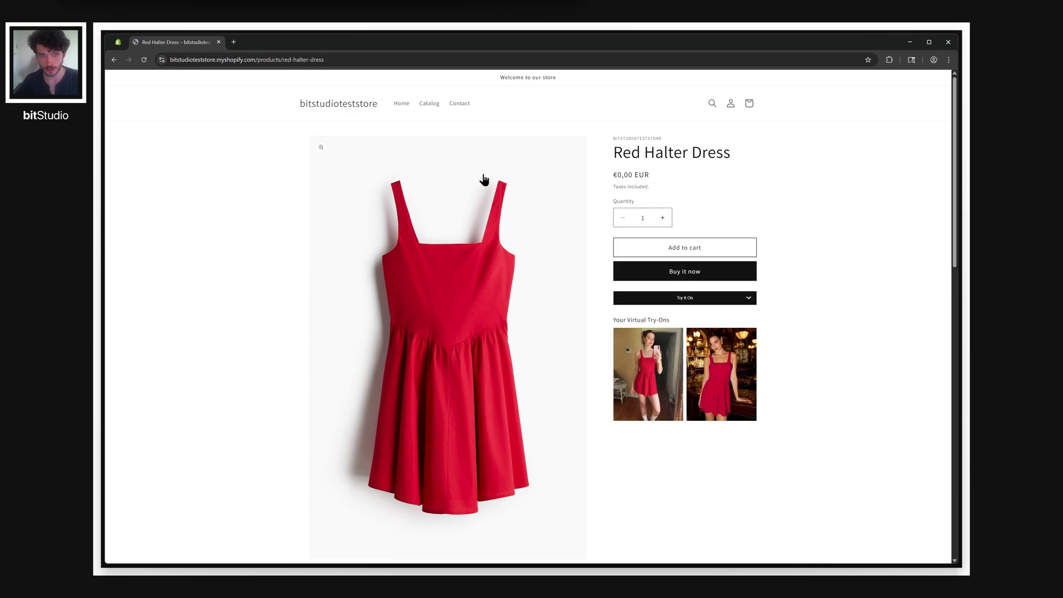
left_click(400, 103)
scroll(553, 410, "down", 3)
scroll(495, 398, "down", 2)
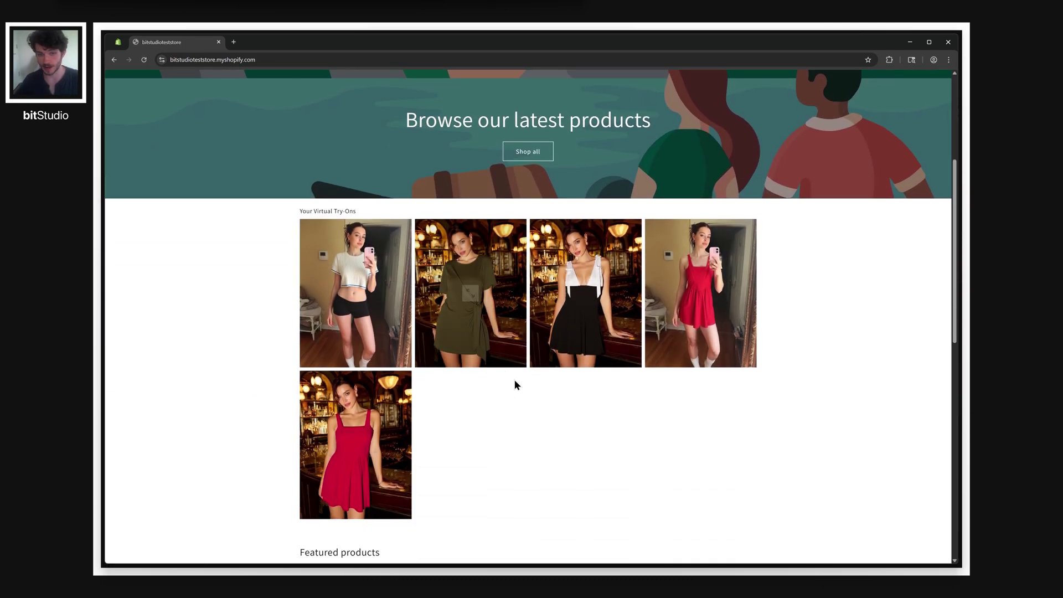
Enlarge the Green Tied Dress try-on in the home page gallery and browse forward through the other try-ons
left_click(468, 292)
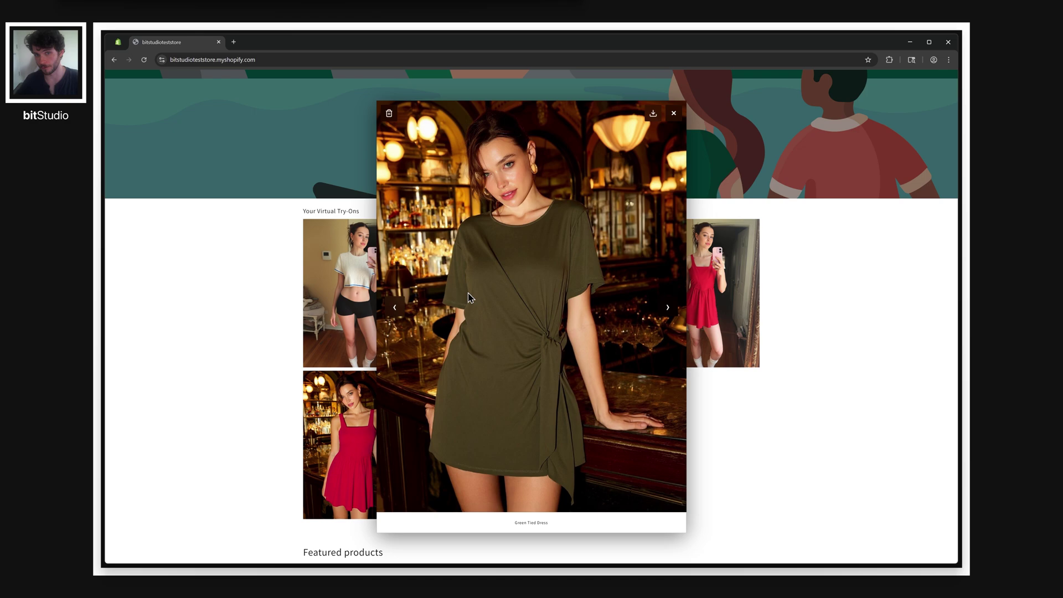
key("Right")
key("Right")
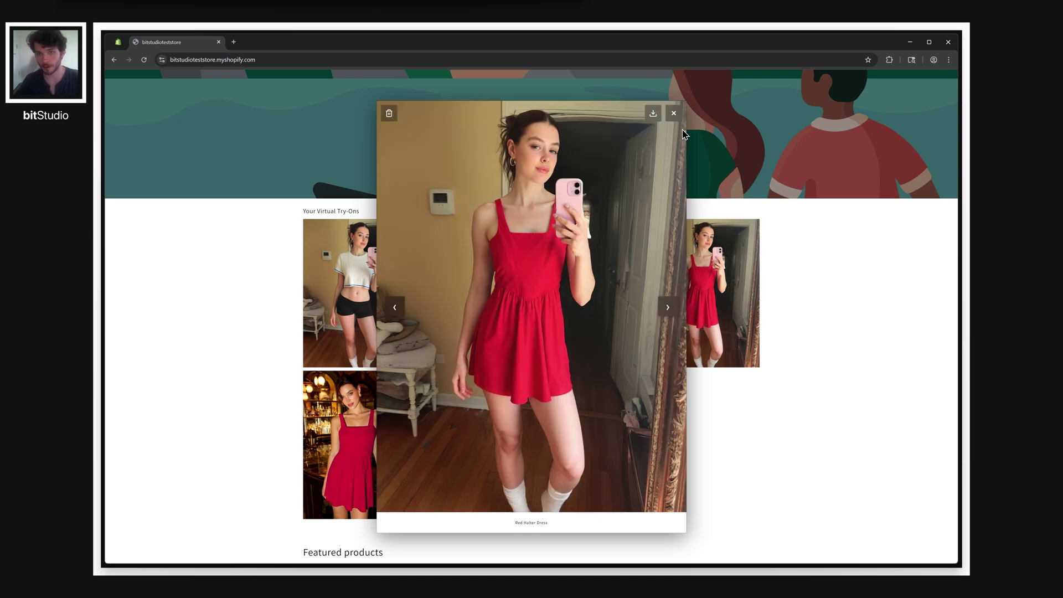
key("Right")
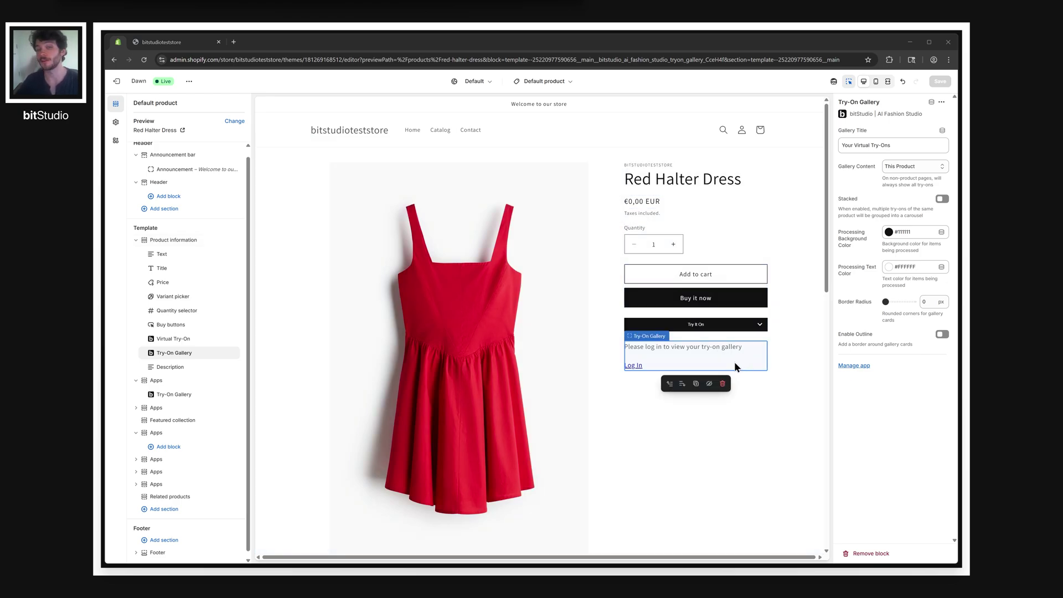
In the theme editor, enable Stacked for the product information Try-On Gallery with card size Medium (2 columns), and save
left_click(942, 200)
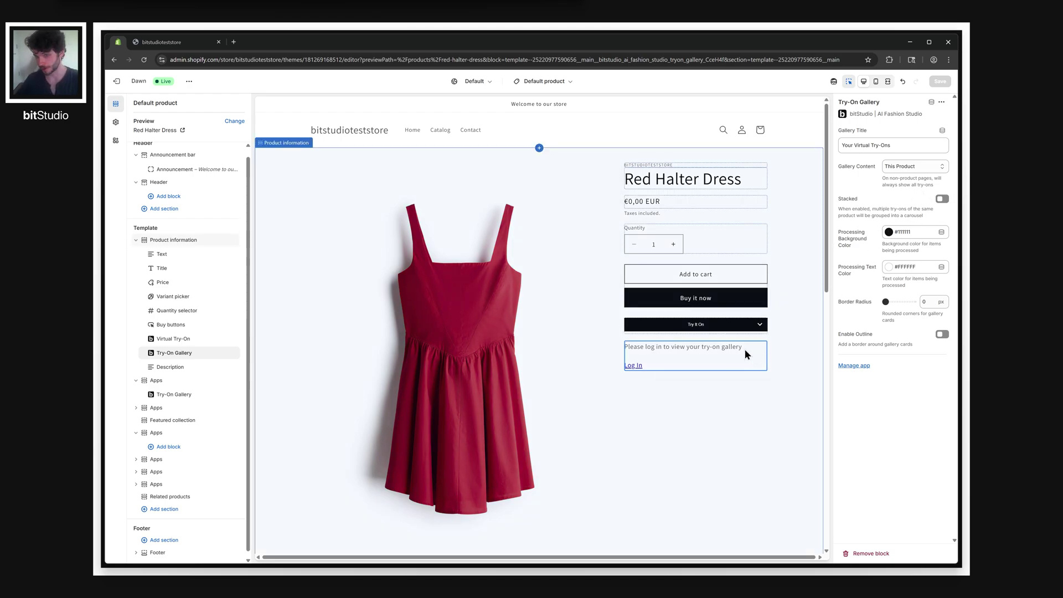
left_click(941, 200)
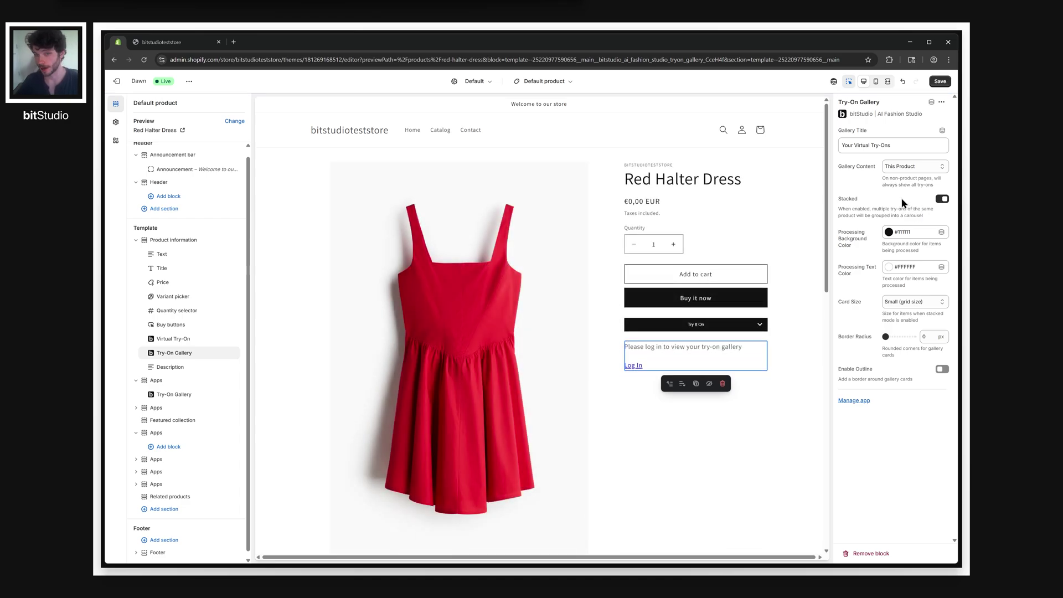
left_click(922, 304)
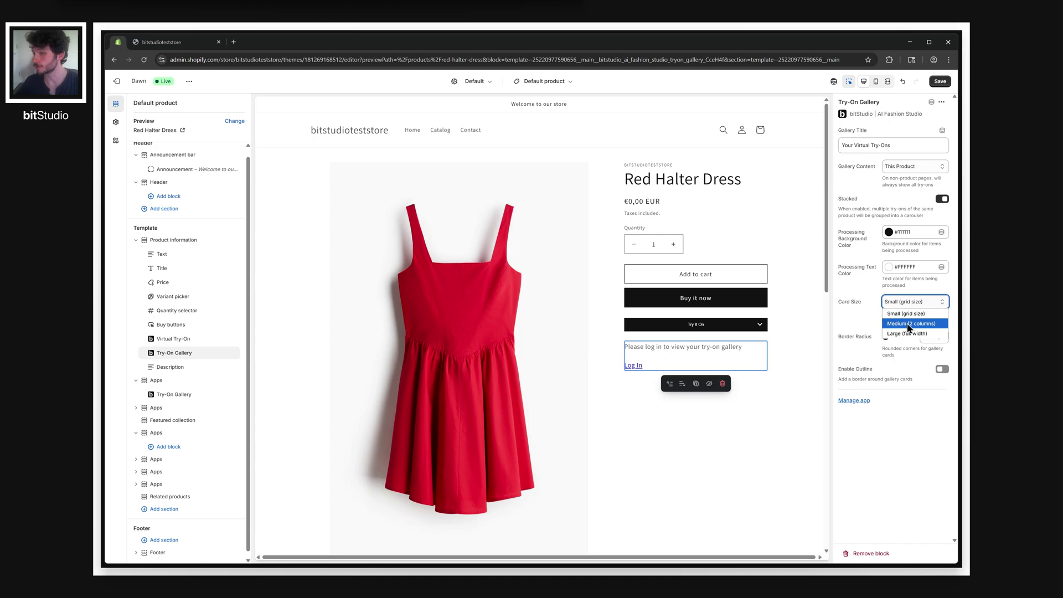
left_click(908, 323)
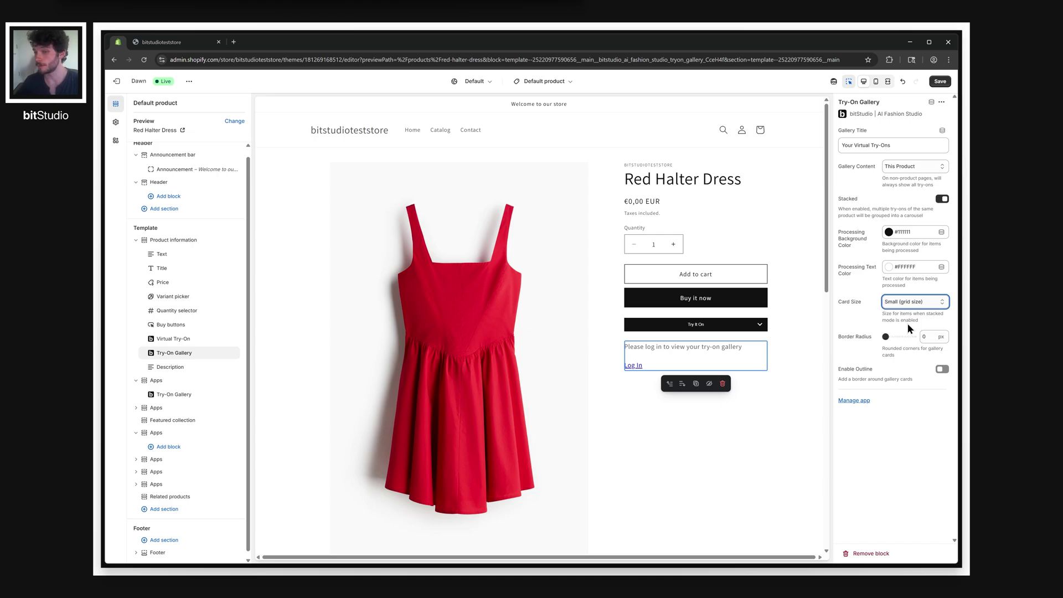
left_click(941, 81)
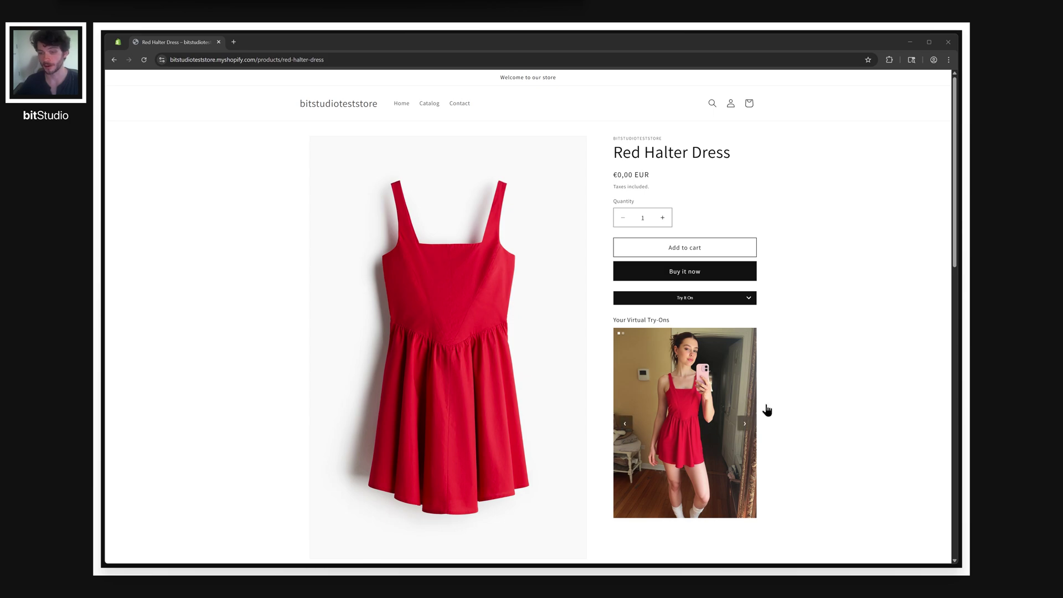
Browse the stacked try-on carousel on the Red Halter Dress page, and reopen the Try-On Gallery block's settings in the theme editor
left_click(744, 432)
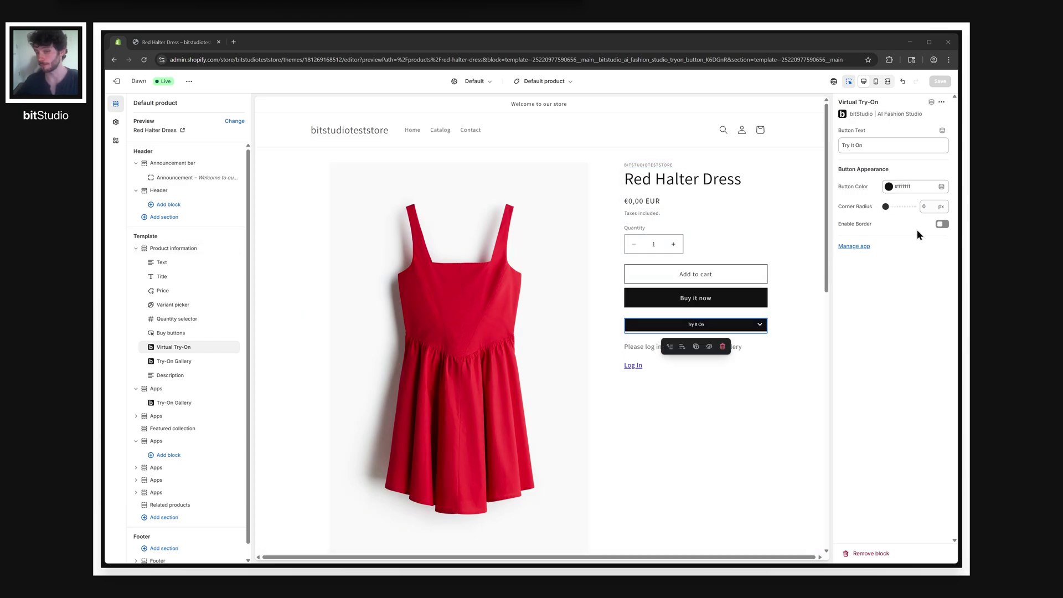
left_click(695, 354)
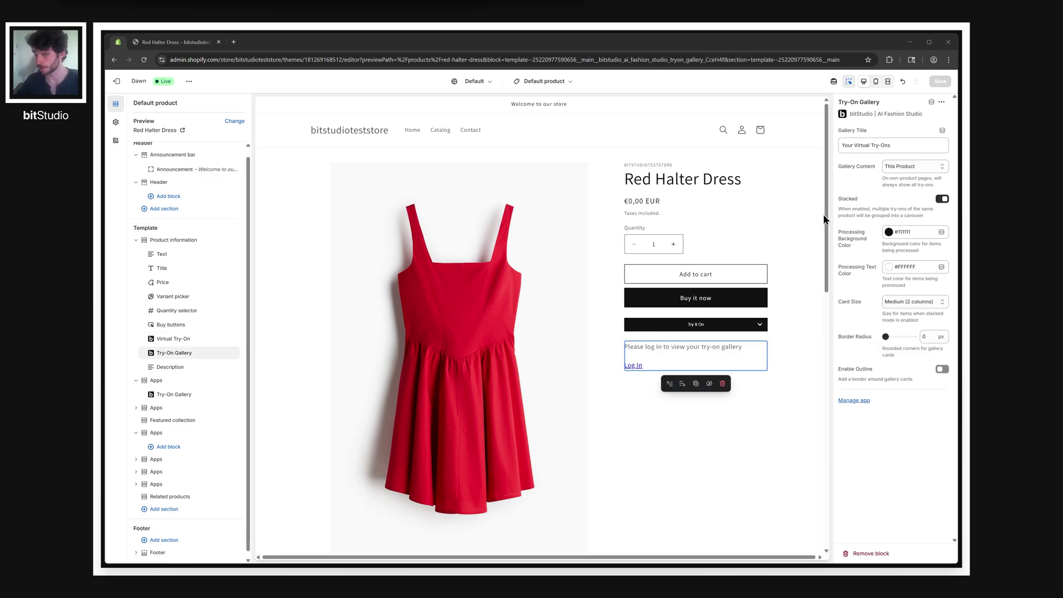